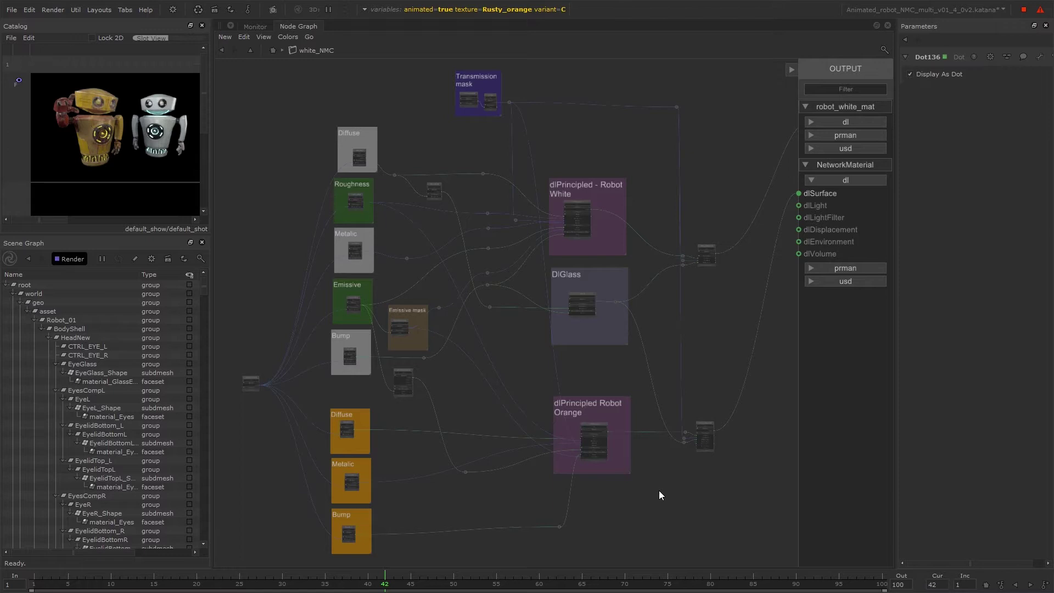
Enter the Stone_NMC network and space the dlPrincipled and displacementShader nodes further apart.
key("ctrl+BackSpace")
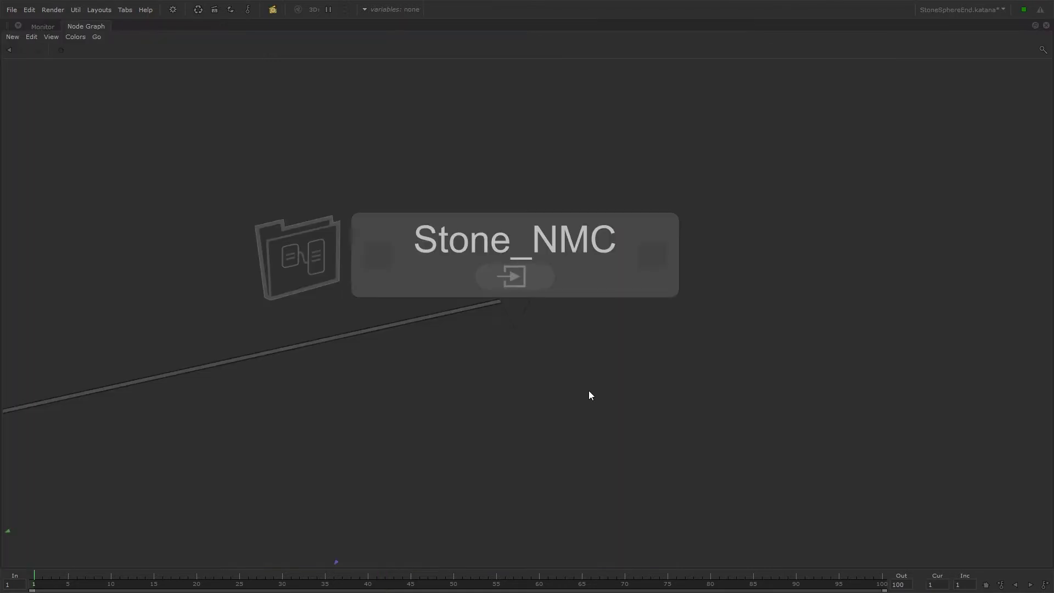
left_click(542, 273)
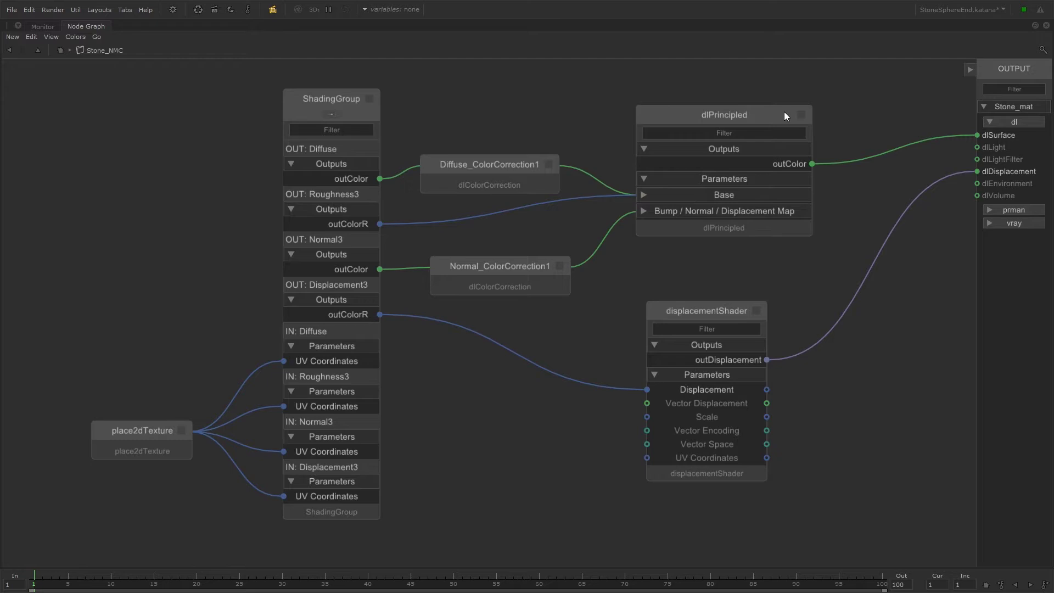
left_click_drag(785, 112, 787, 85)
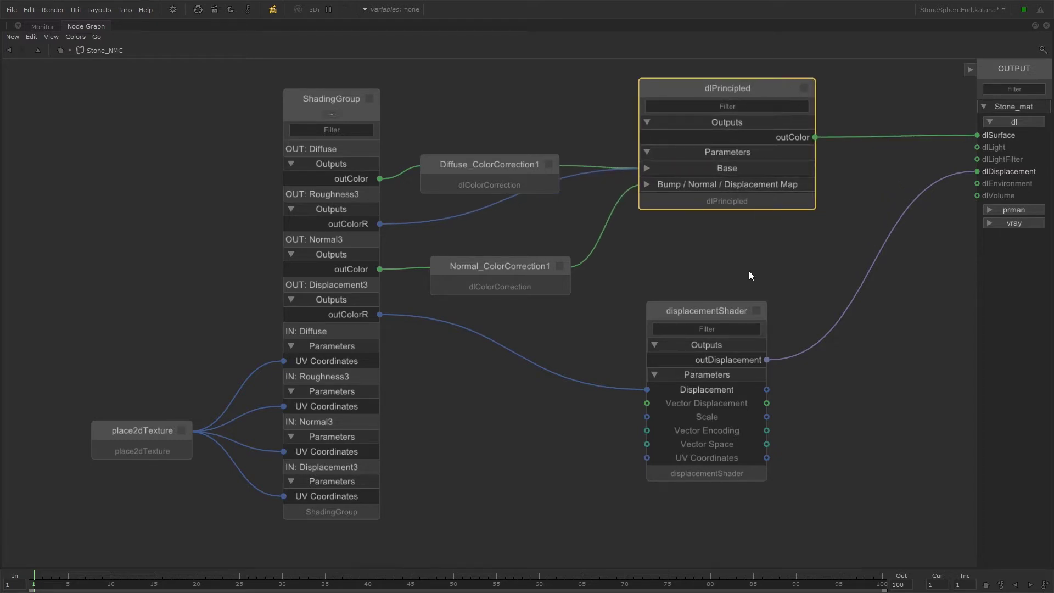
left_click_drag(733, 331, 743, 366)
left_click(751, 92)
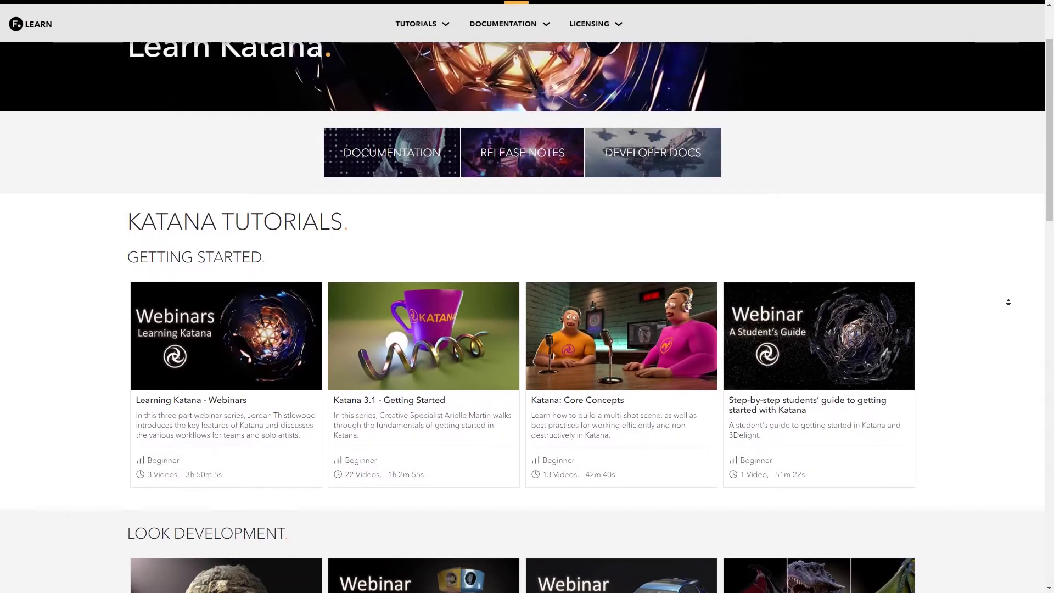
Browse the Katana tutorials on the Foundry Learn site and open Creating Materials in Katana 3.2 under Look Development.
scroll(1009, 302, "down", 4)
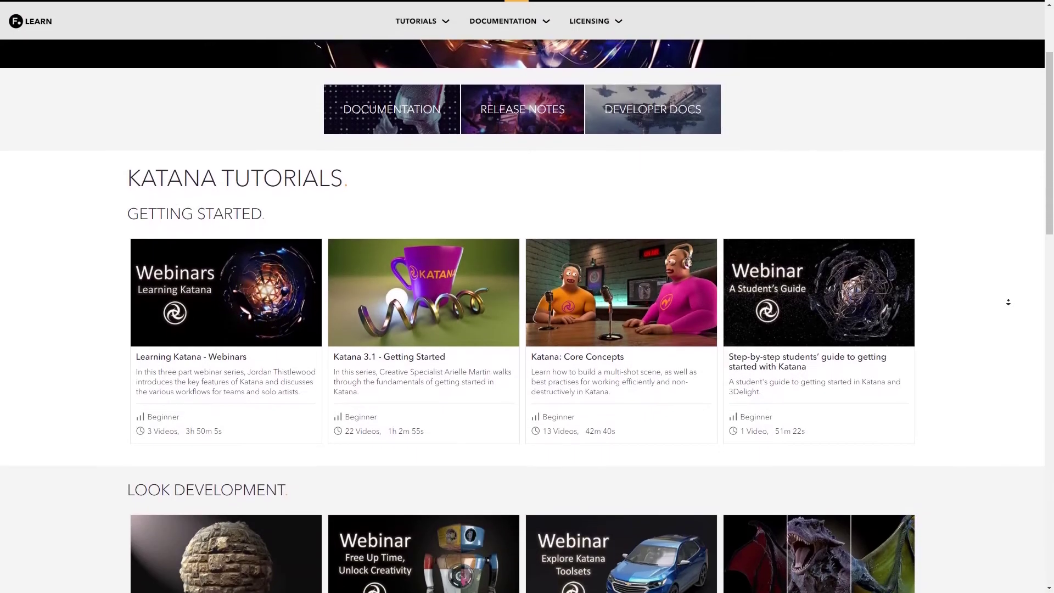
scroll(1009, 302, "down", 4)
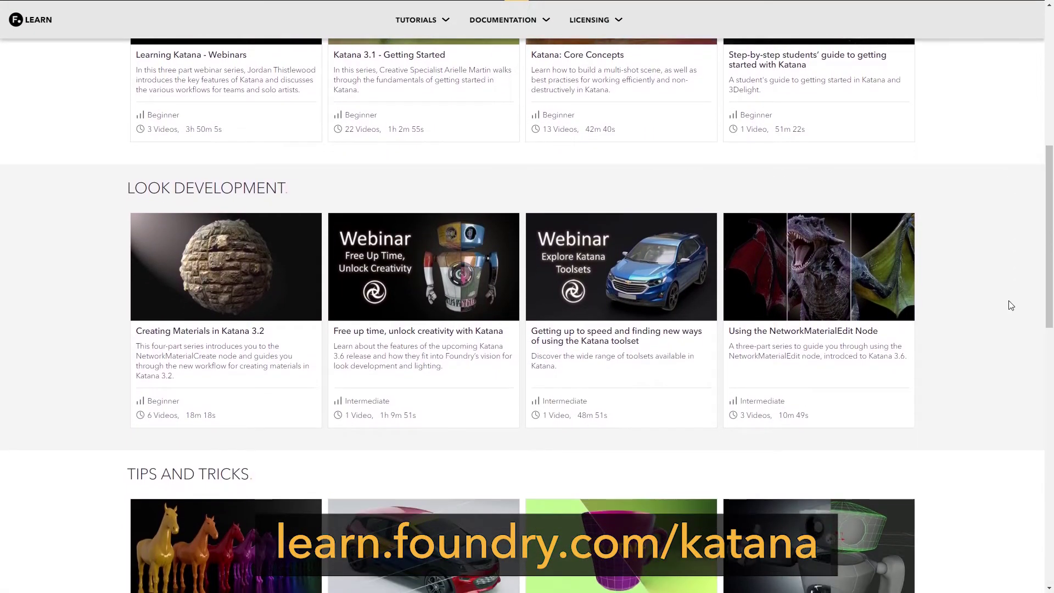
left_click(247, 333)
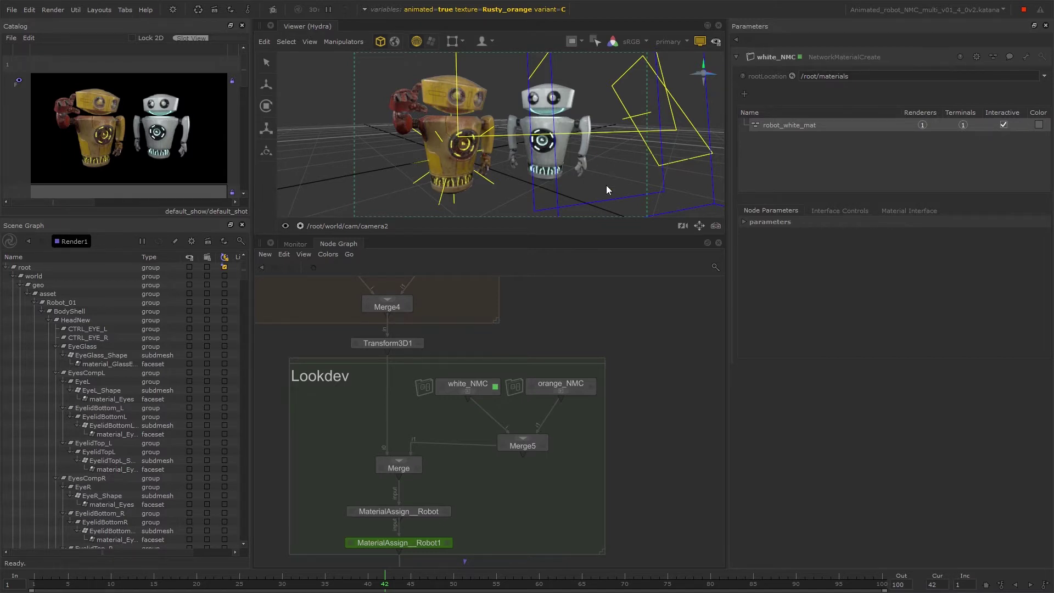
Edit the white_NMC node in the Lookdev group and add a second NetworkMaterial to it.
scroll(588, 452, "up", 4)
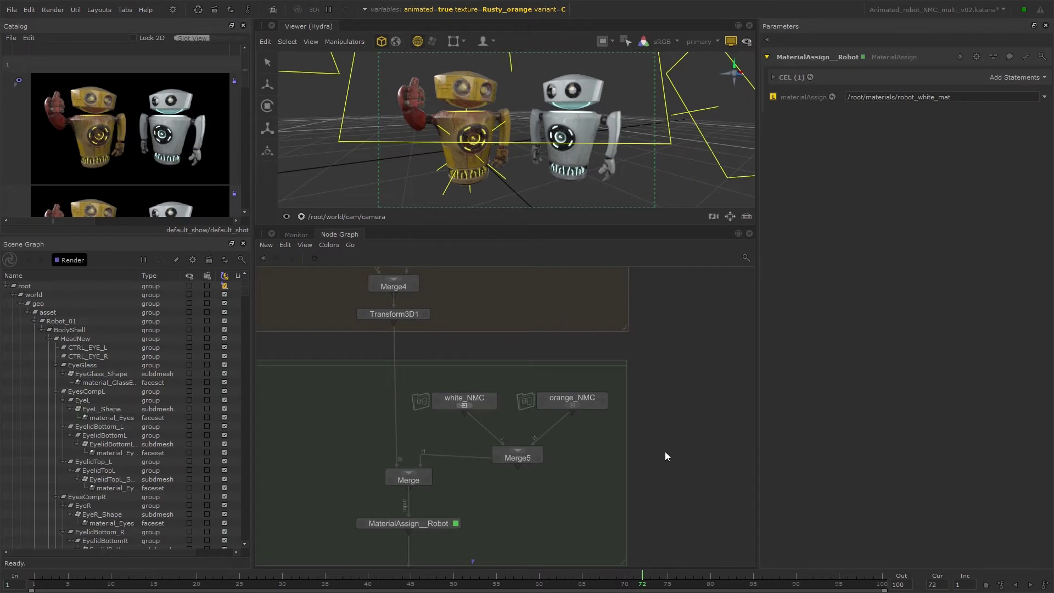
left_click(492, 401)
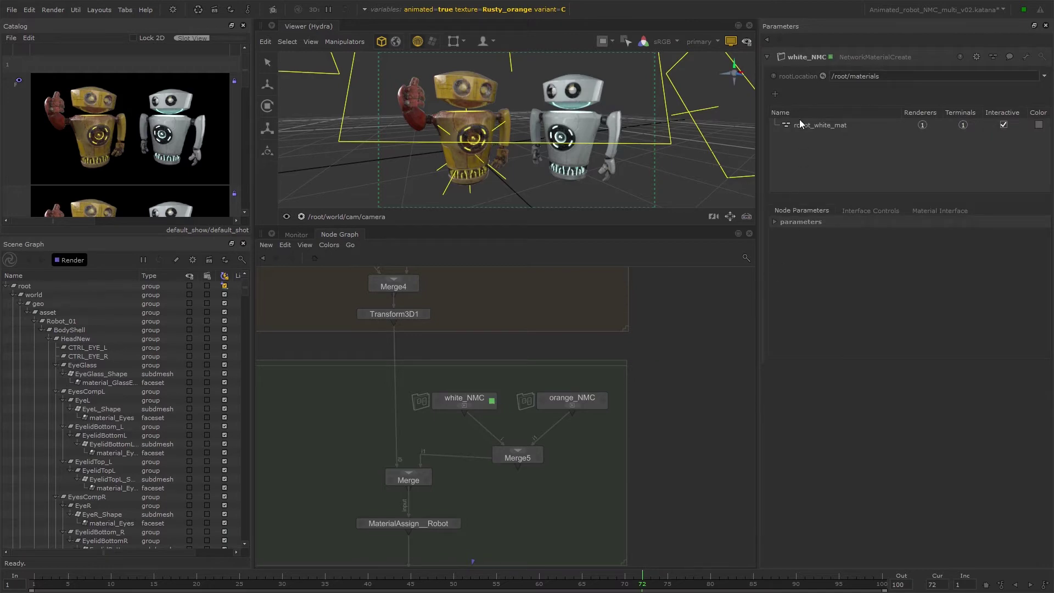
left_click(775, 94)
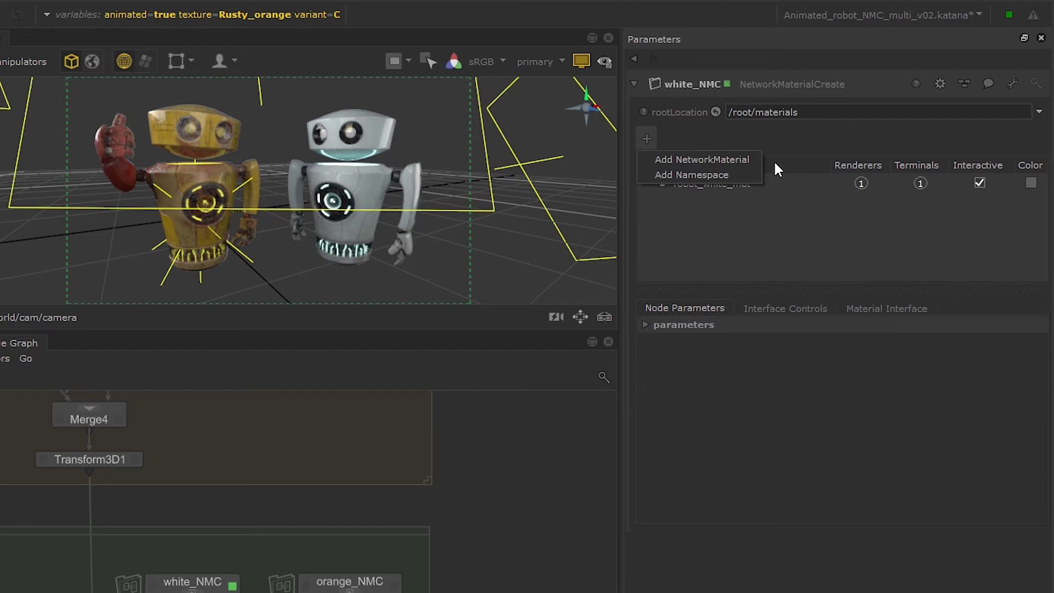
left_click(752, 160)
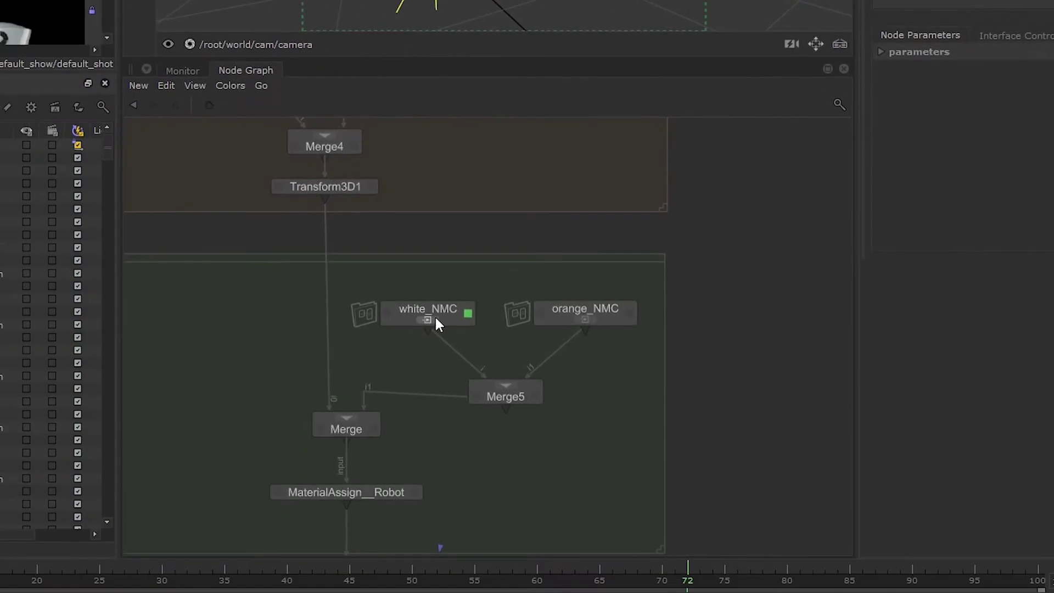
Enter the white_NMC network and collapse the dl terminals of the new NetworkMaterial output.
left_click(433, 321)
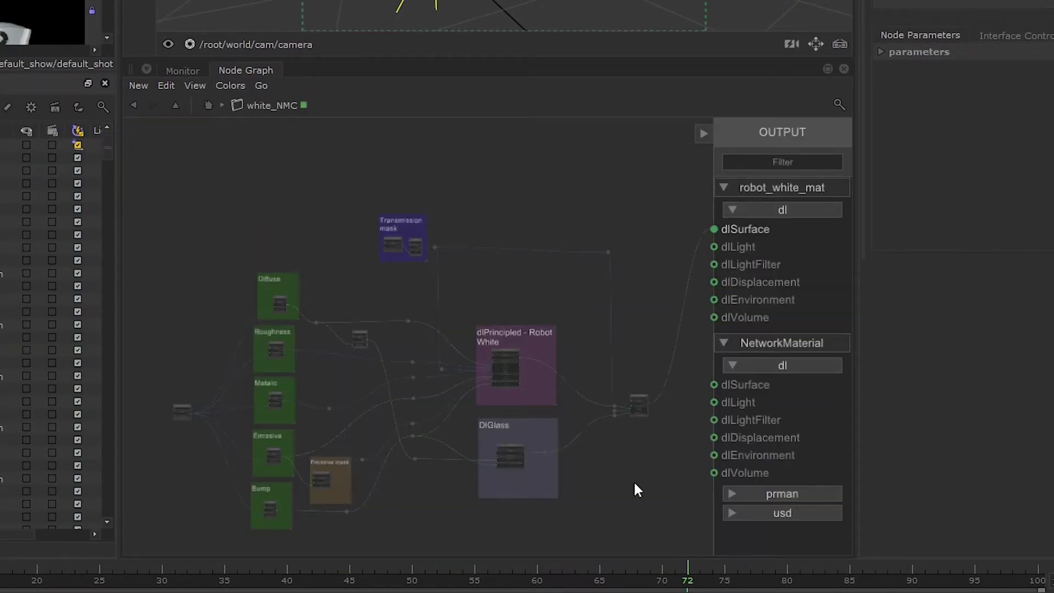
middle_click_drag(640, 496, 646, 445)
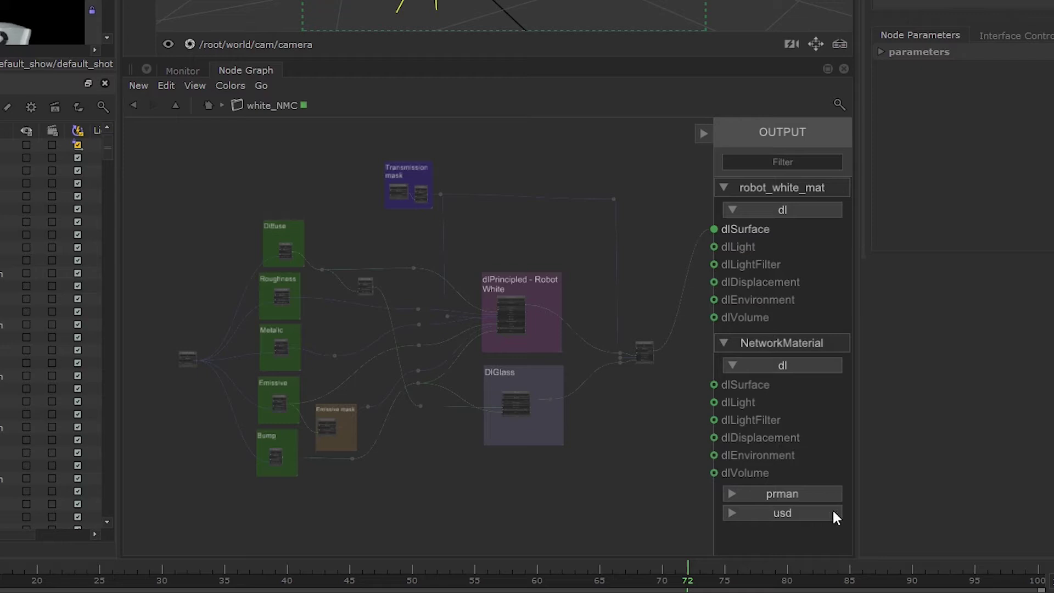
left_click(824, 372)
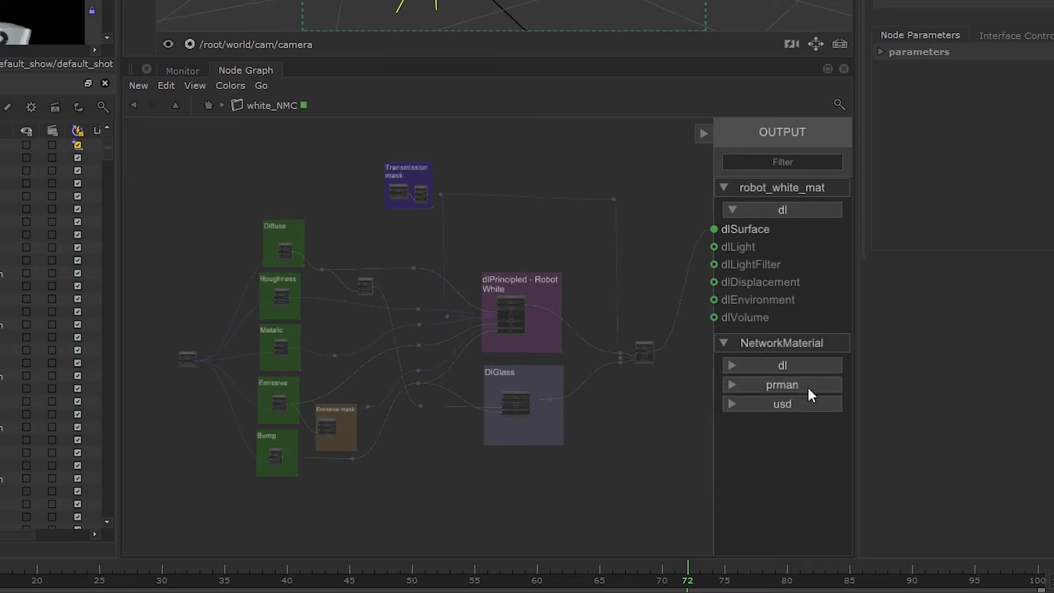
left_click(808, 385)
left_click(809, 386)
Collapse and re-expand the robot_white_mat and NetworkMaterial outputs, and briefly hide the output sidebar.
left_click(815, 346)
left_click(833, 190)
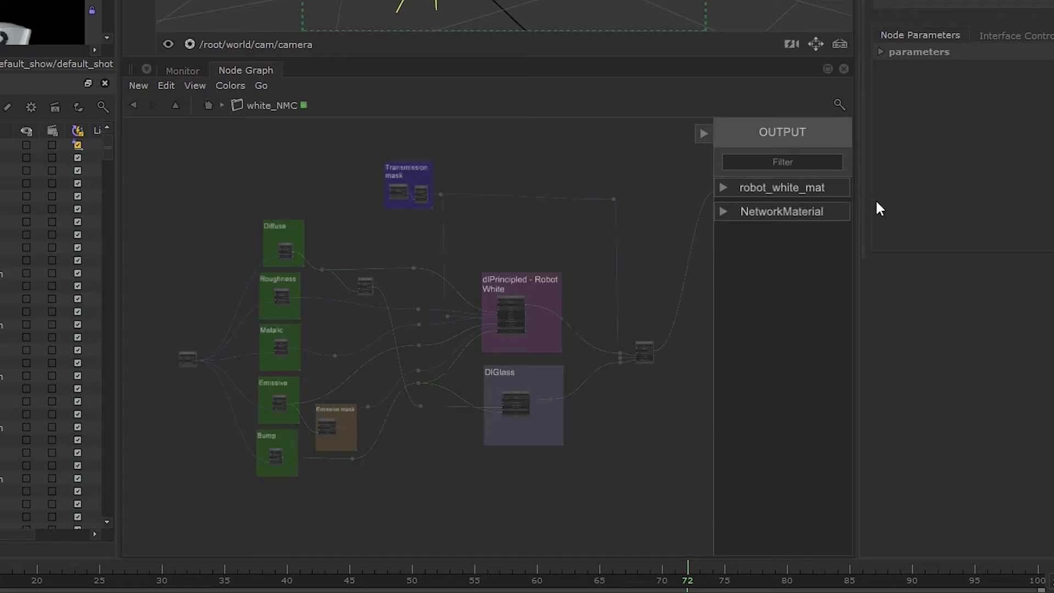
left_click(834, 189)
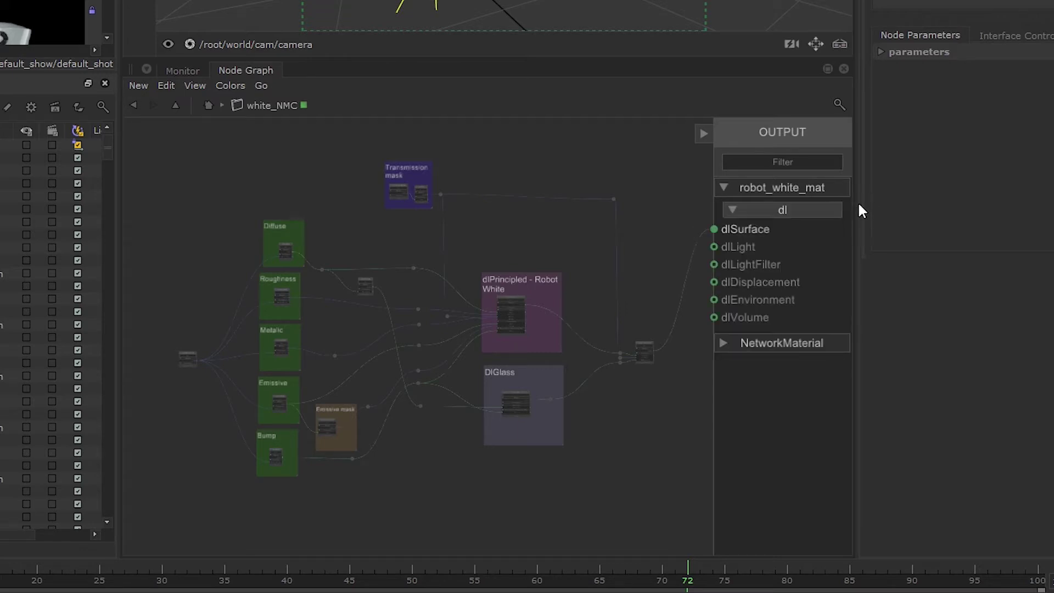
left_click(812, 346)
left_click(703, 134)
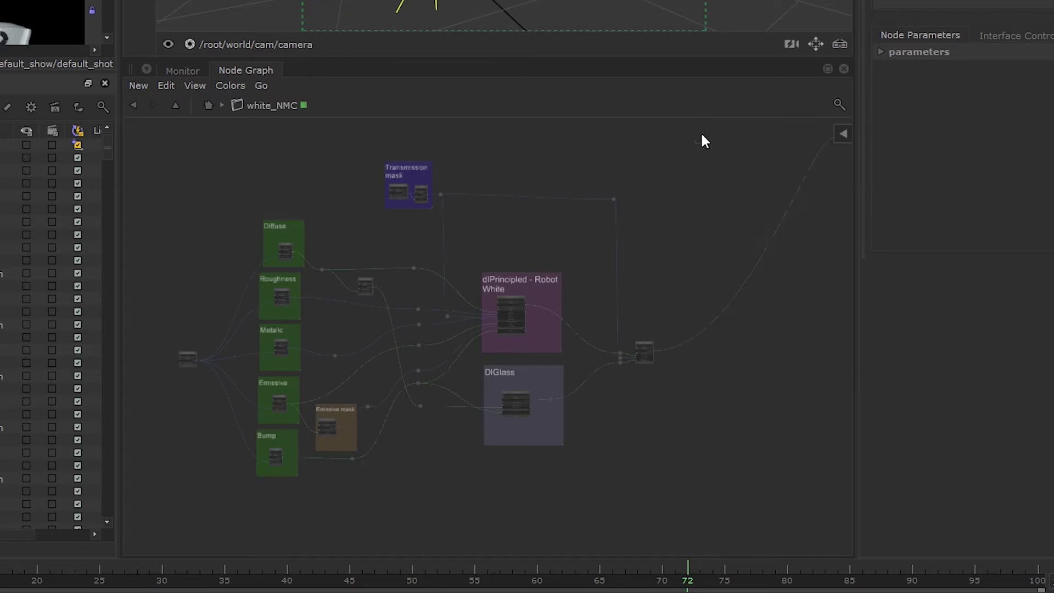
left_click(845, 134)
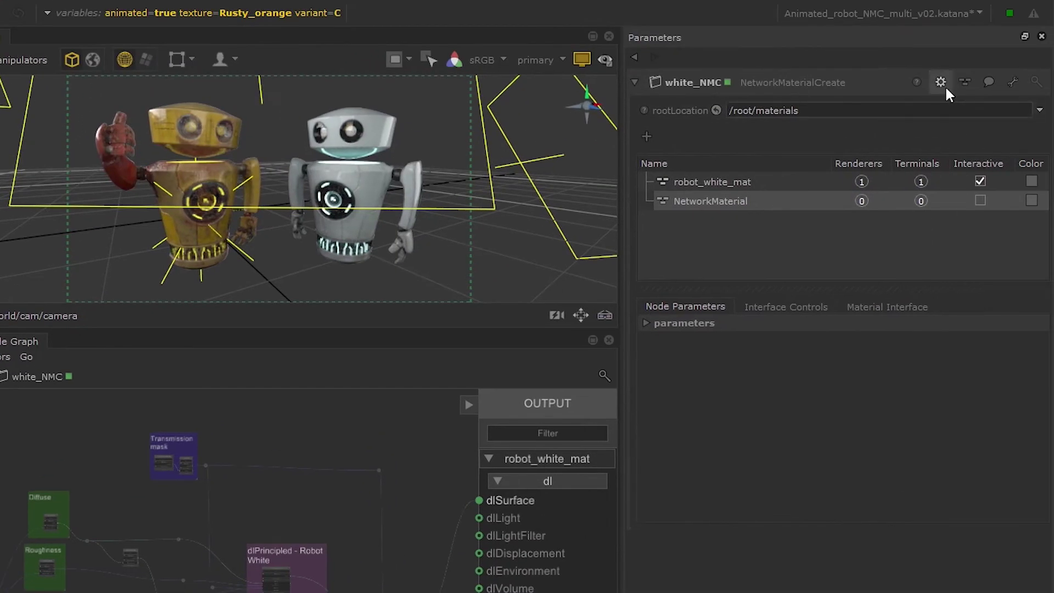
Refresh the sidebar terminals of the white_NMC node.
left_click(943, 83)
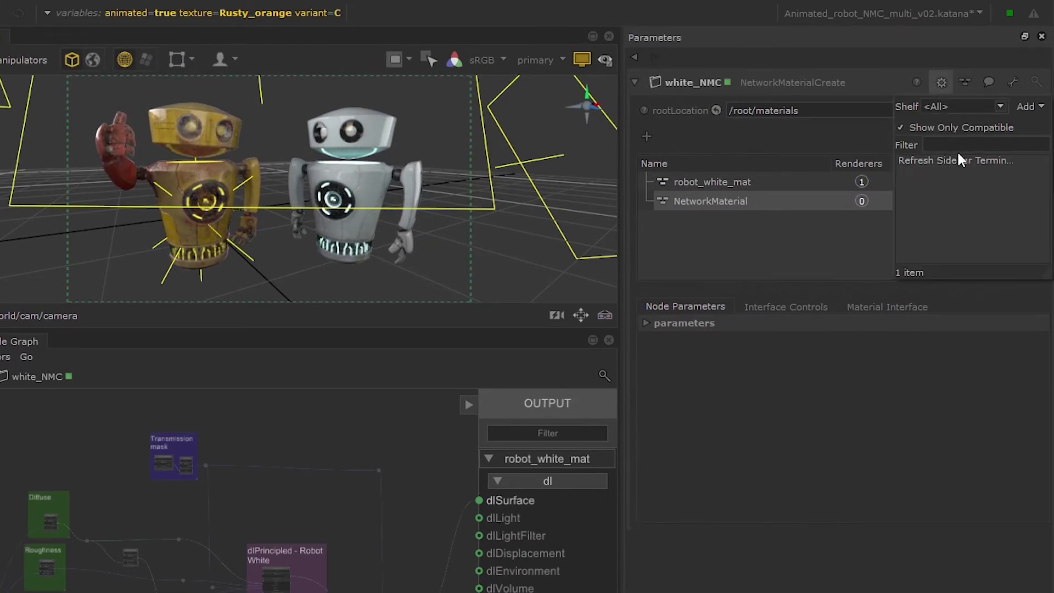
left_click(1014, 161)
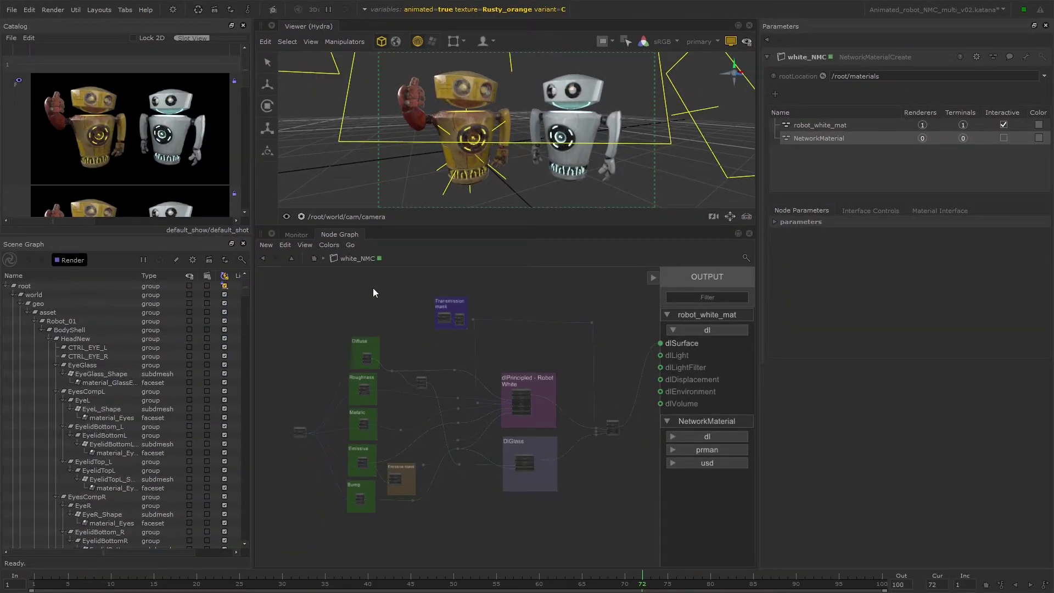
Enter the orange_NMC network and copy all of its nodes.
left_click(312, 259)
middle_click(568, 406, "ctrl")
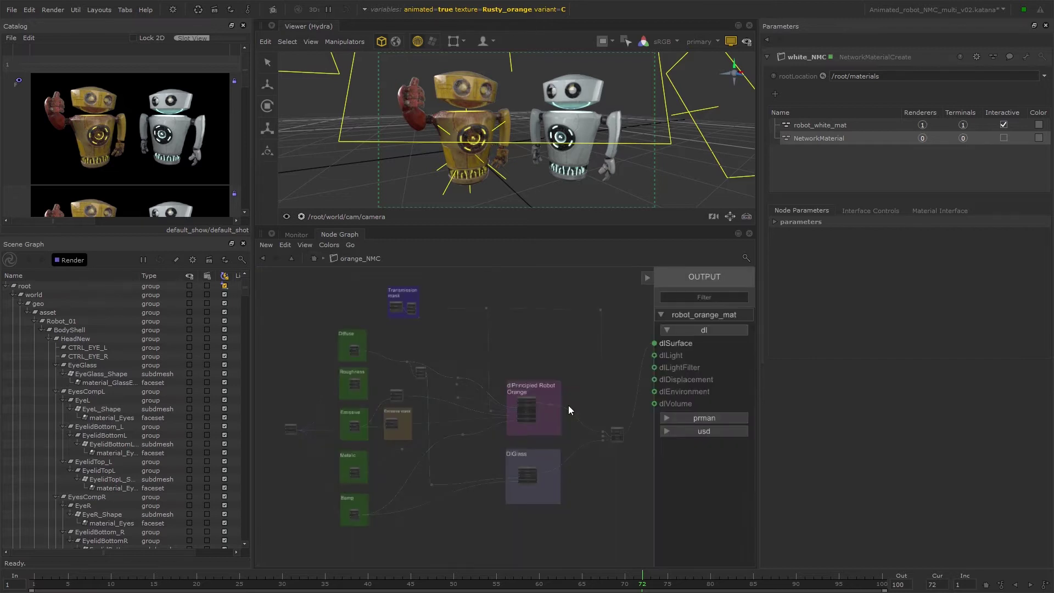
scroll(581, 324, "down", 3)
key("ctrl+a")
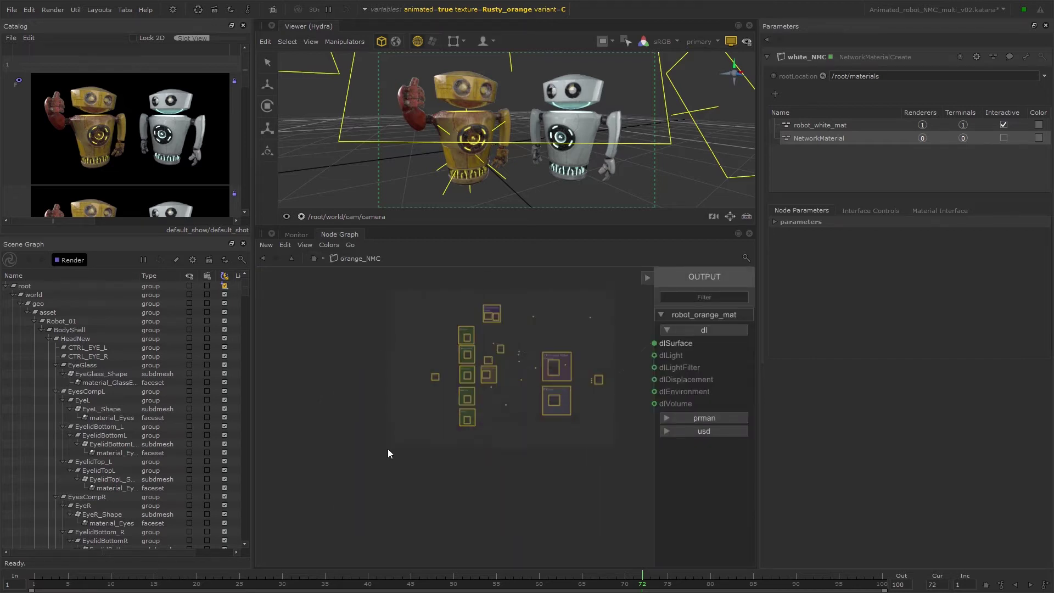
Paste the copied orange nodes into the white_NMC network, placing them below the white robot's shading nodes.
left_click(316, 258)
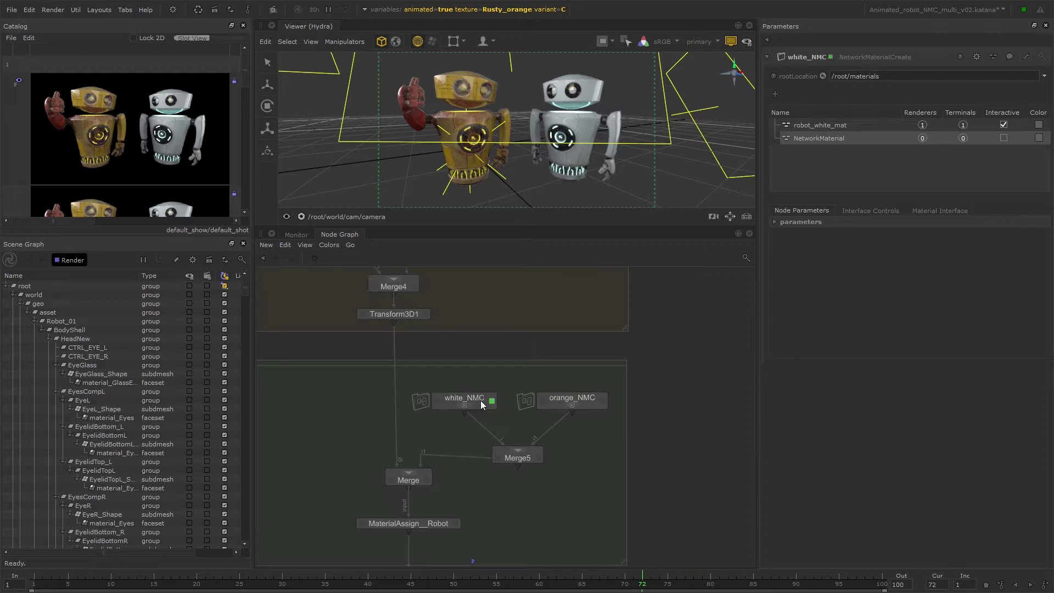
middle_click(467, 404, "ctrl")
key("space")
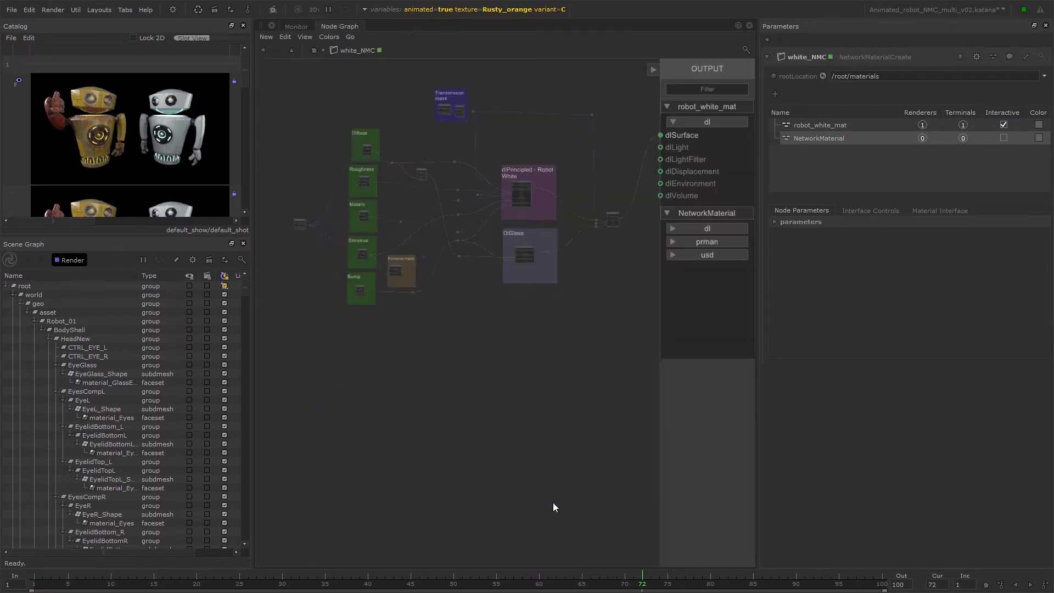
key("ctrl+v")
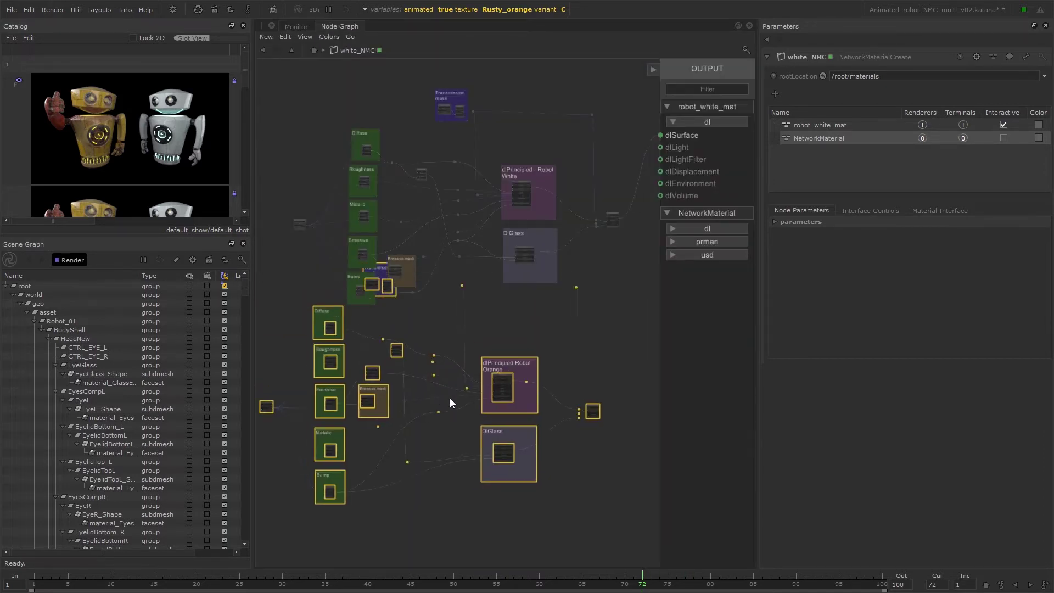
left_click(476, 432)
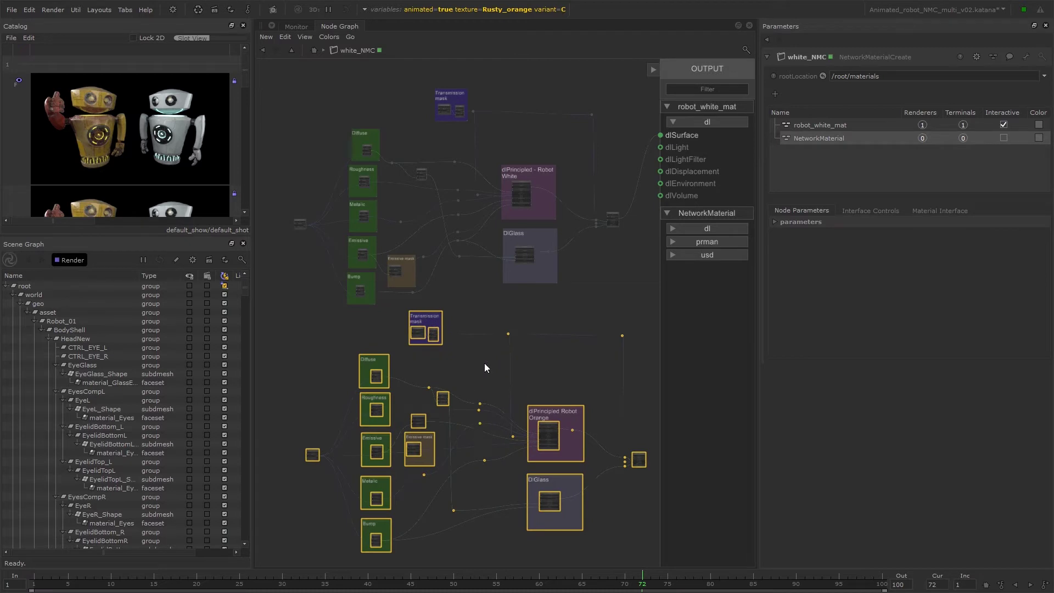
Delete the duplicate Transmission mask and DlGlass groups with their connecting dots from the pasted orange network.
left_click(493, 317)
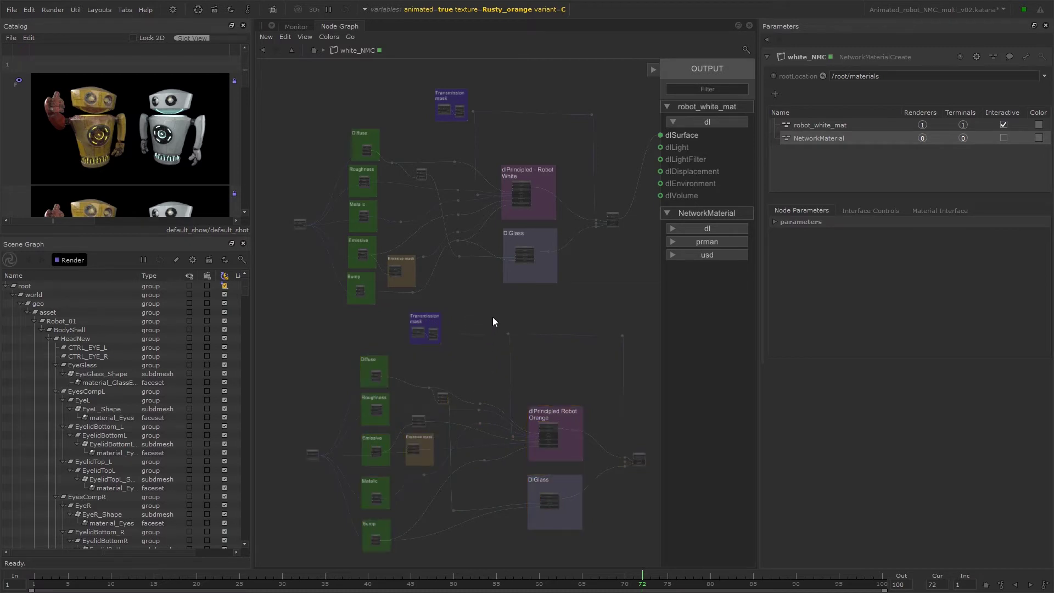
left_click_drag(417, 301, 625, 357)
key("Delete")
left_click(533, 479)
key("Delete")
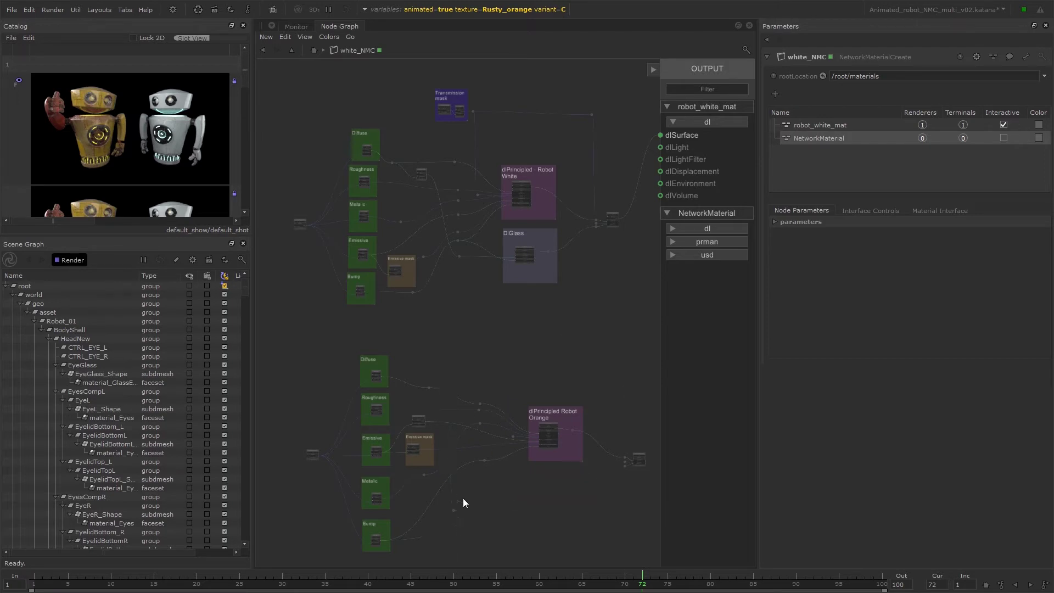
Delete the duplicate Emissive, Emissive mask and Roughness groups and the shared texture placement node from the orange network.
left_click_drag(354, 430, 447, 464)
key("Delete")
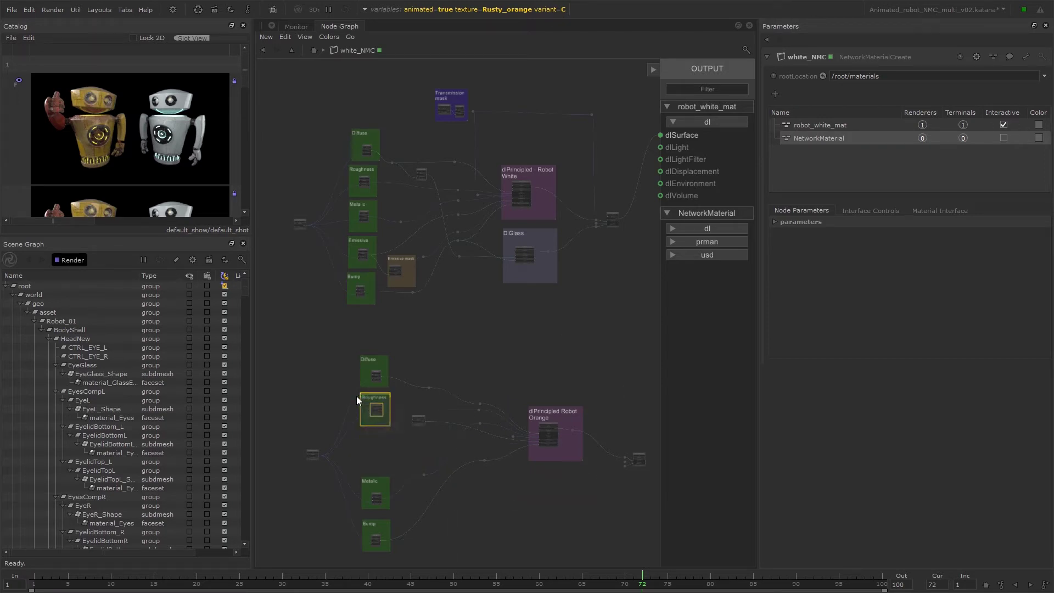
key("Delete")
left_click(313, 455)
key("Delete")
key("ctrl+z")
Tidy the orange network by stacking Metalic and Bump beneath Diffuse and moving the loose node closer to dlPrincipled Robot Orange.
left_click_drag(479, 413, 519, 433)
left_click_drag(421, 417, 482, 438)
left_click_drag(351, 467, 381, 443)
left_click(429, 388)
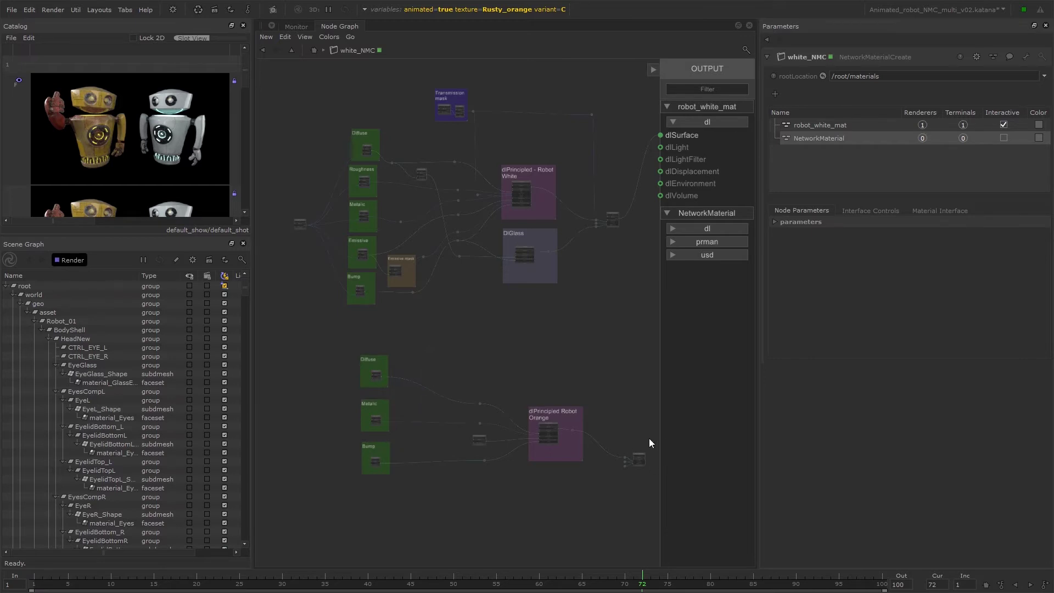
Move the orange network's final node closer to dlPrincipled Robot Orange, and expand it, the principled shader and the loose node feeding it.
scroll(649, 442, "up", 5)
left_click_drag(626, 422, 522, 313)
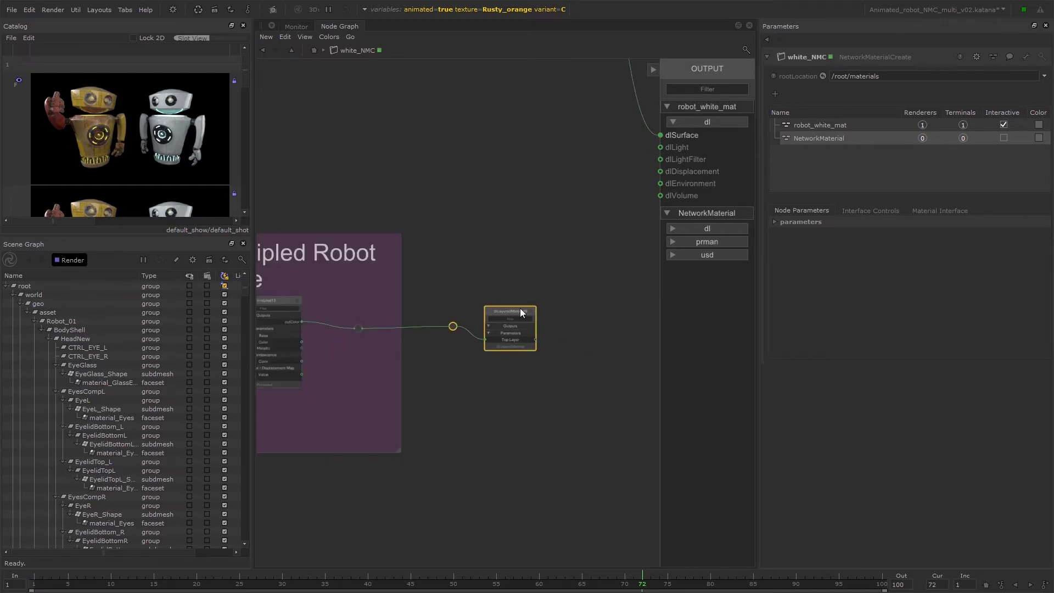
double_click(520, 308)
double_click(274, 301)
middle_click_drag(378, 503, 485, 513)
scroll(485, 513, "down", 4)
middle_click_drag(378, 382, 612, 353)
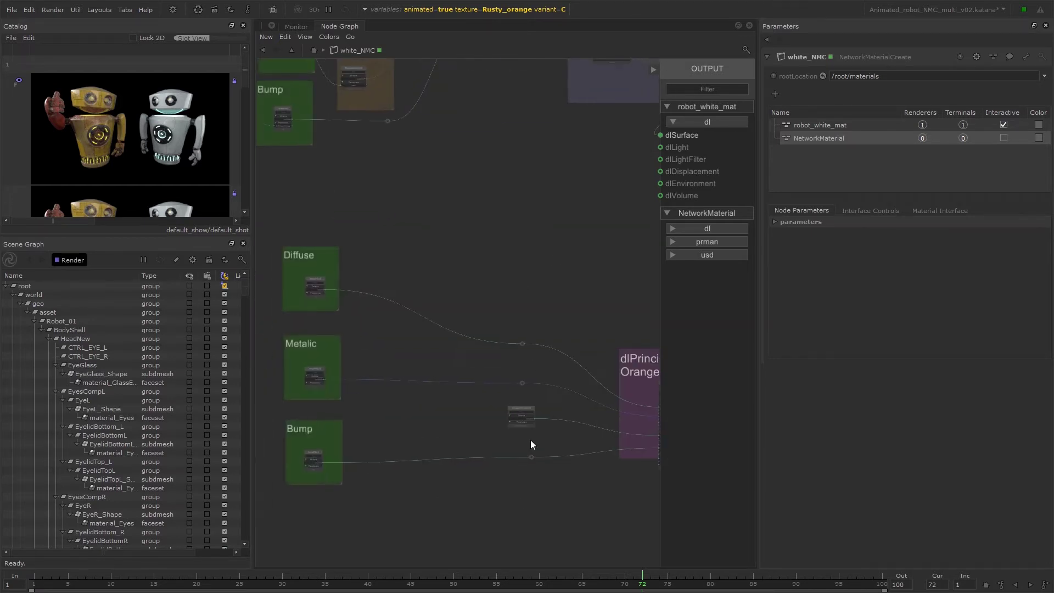
double_click(522, 413)
Move the orange network up directly beneath the white one, aligning the dlPrincipled Robot Orange group and its neighbouring nodes under DlGlass.
left_click(315, 287)
scroll(489, 318, "down", 4)
middle_click_drag(315, 287, 331, 336)
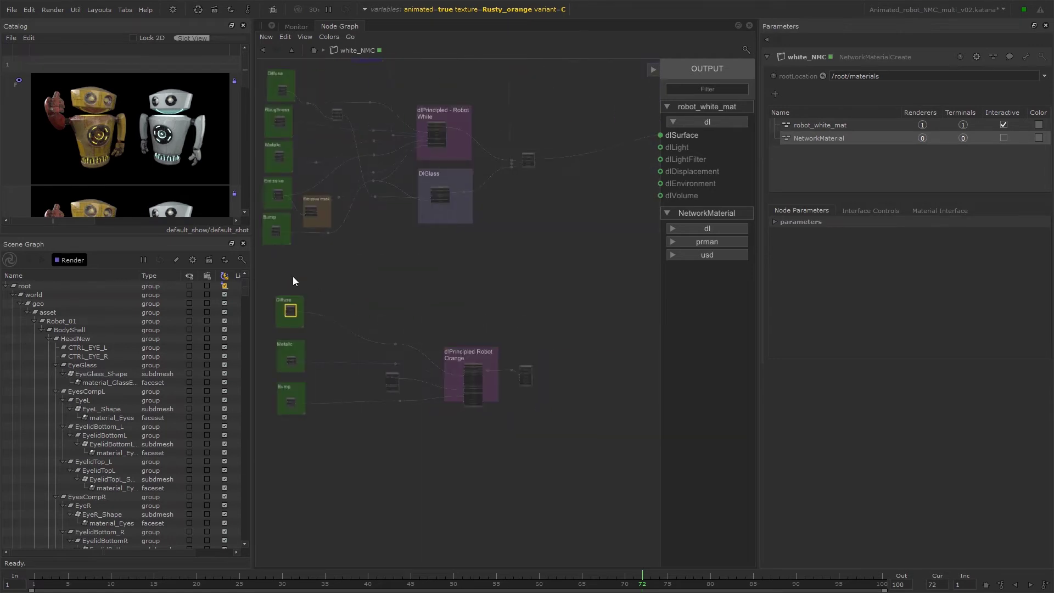
left_click_drag(576, 292, 254, 426)
middle_click_drag(310, 301, 426, 355)
left_click_drag(417, 350, 404, 312)
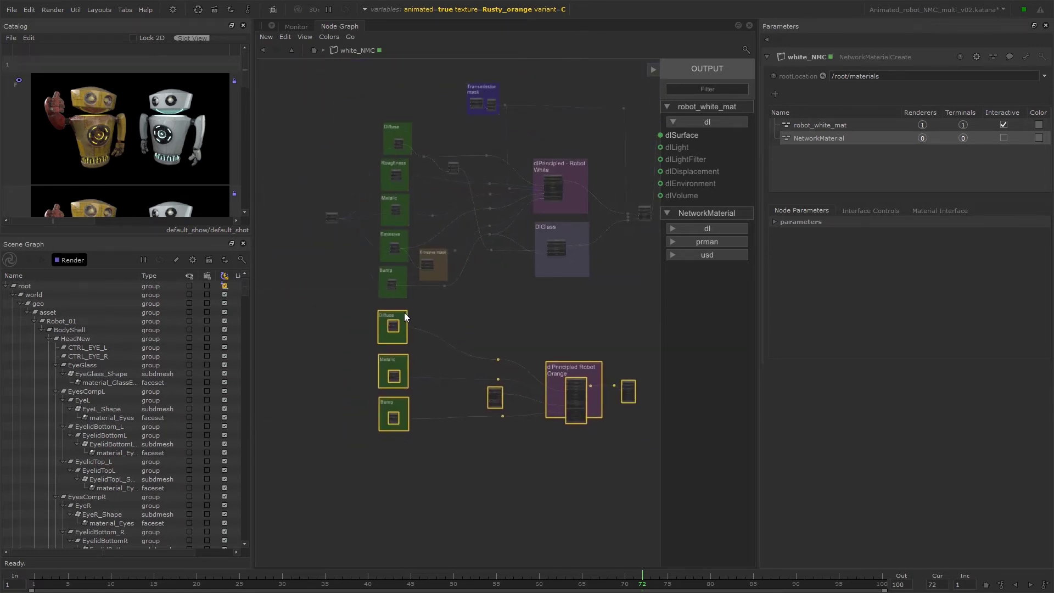
left_click_drag(651, 343, 478, 426)
left_click_drag(580, 365, 571, 328)
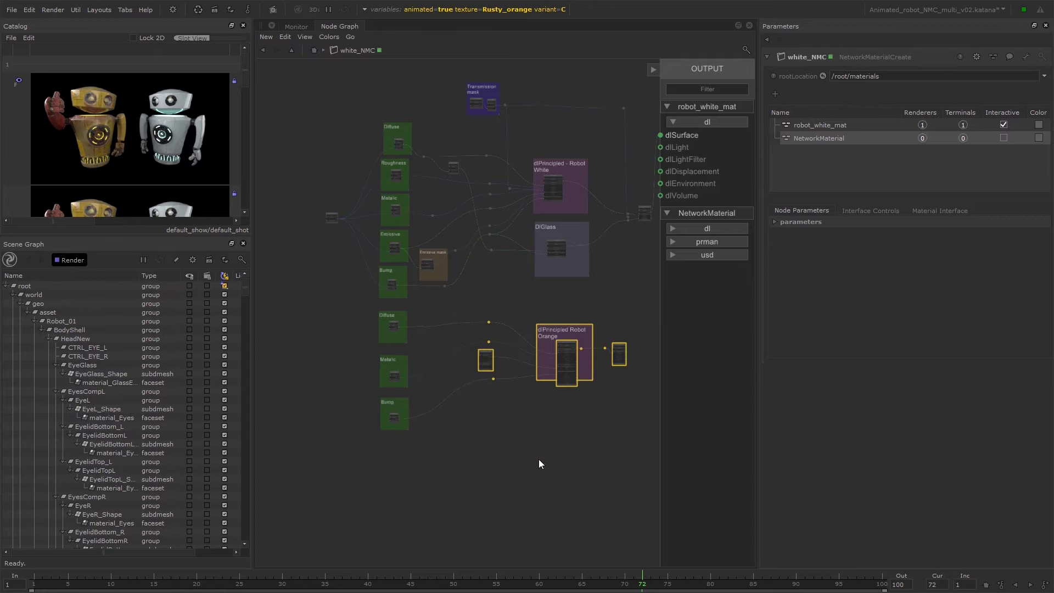
Move the shared texture placement node down so it sits between the white and orange networks' texture groups.
left_click(538, 464)
scroll(339, 365, "up", 4)
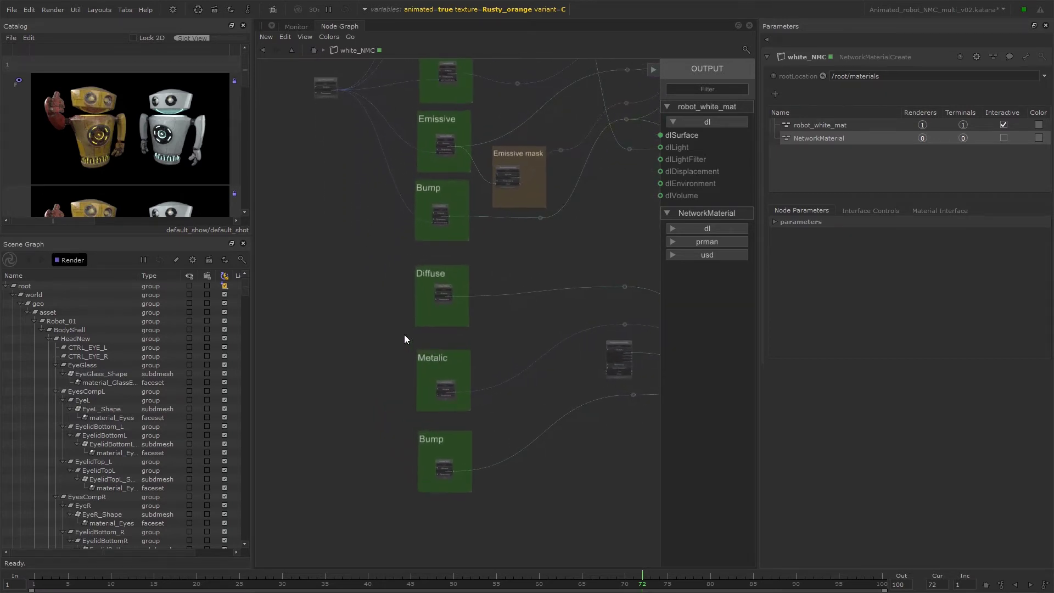
middle_click_drag(404, 334, 408, 371)
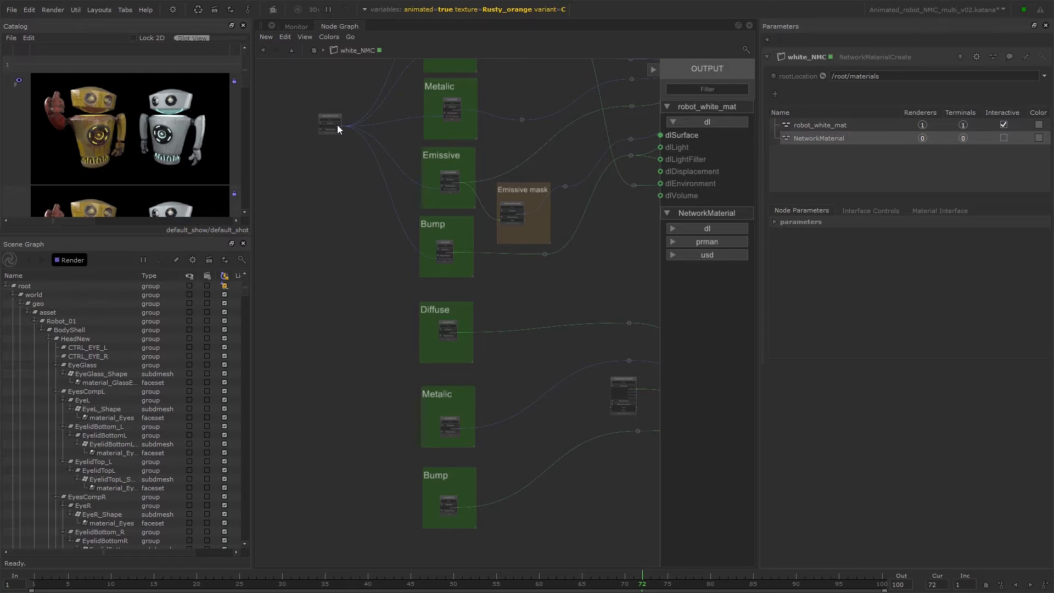
left_click_drag(415, 304, 491, 535)
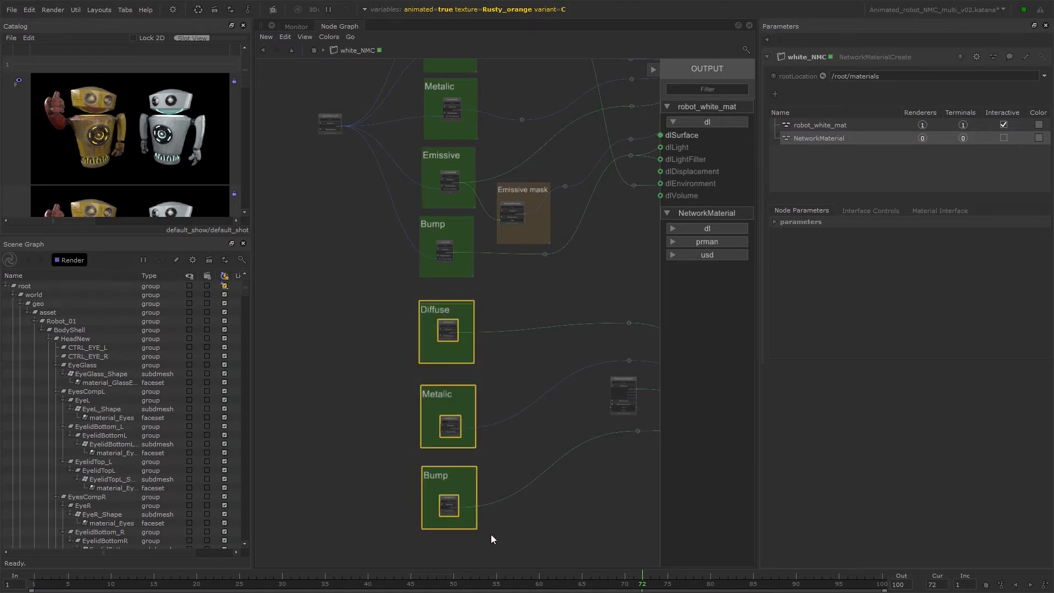
left_click_drag(336, 128, 311, 282)
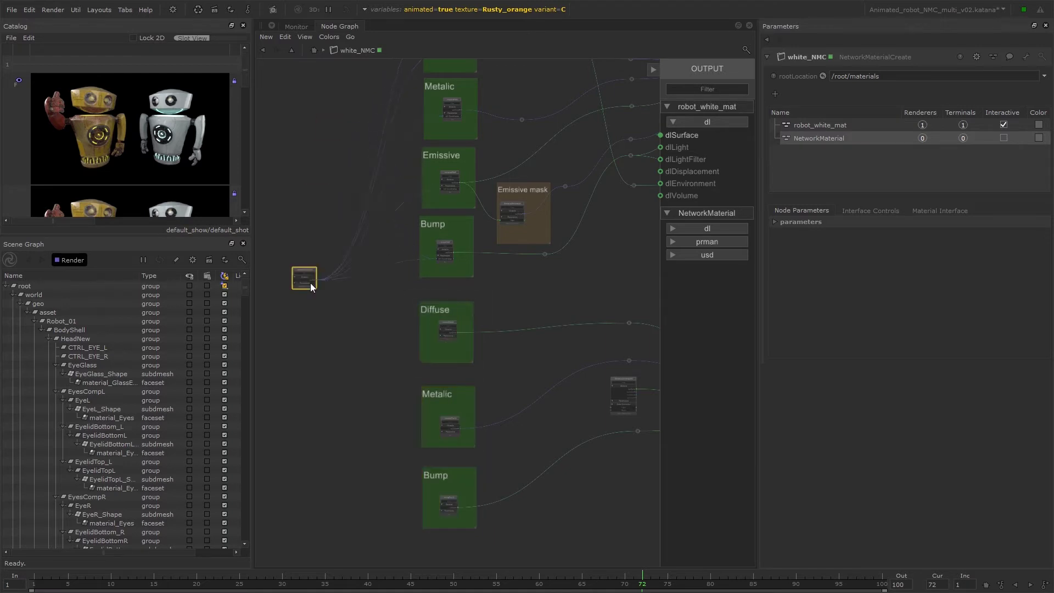
Connect the shared texture placement node to the UV Coordinates of the orange network's Diffuse, Metalic and Bump file nodes.
scroll(334, 394, "up", 3)
middle_click_drag(335, 394, 378, 305)
left_click(550, 193)
key("alt+3")
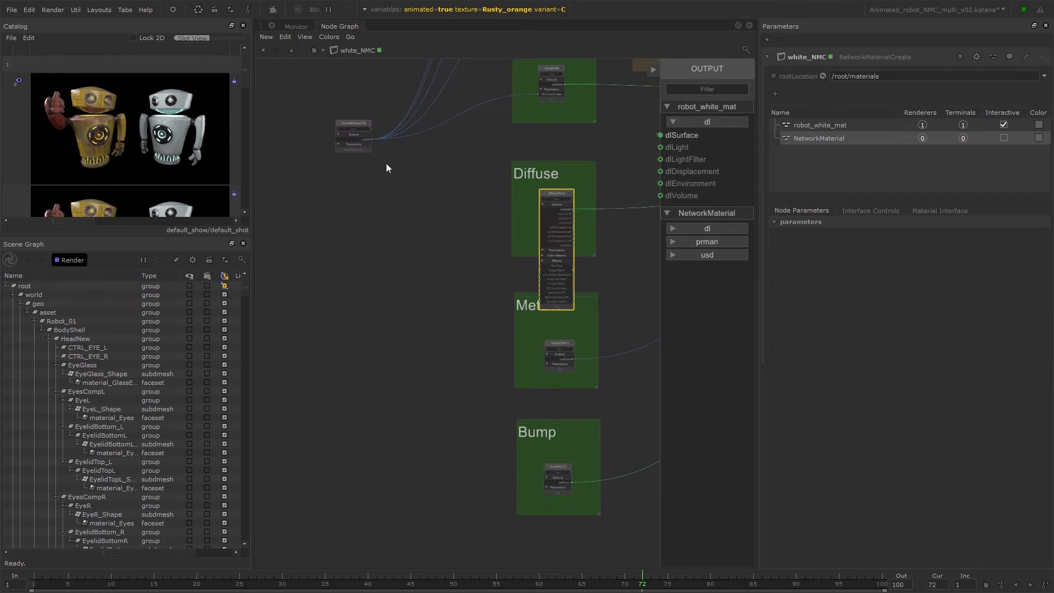
left_click(371, 138)
left_click(560, 351)
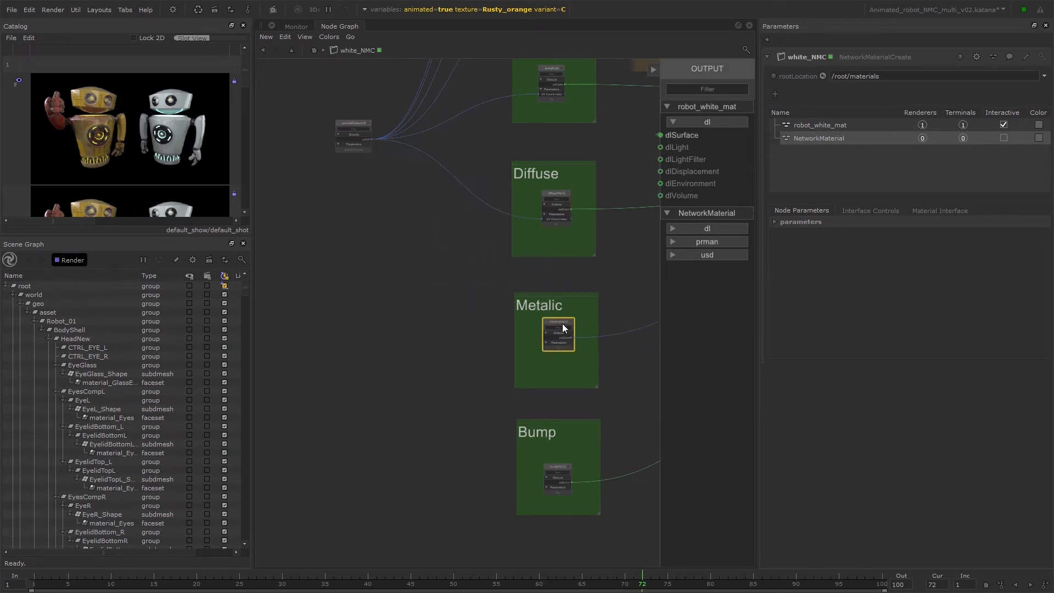
left_click_drag(372, 140, 542, 417)
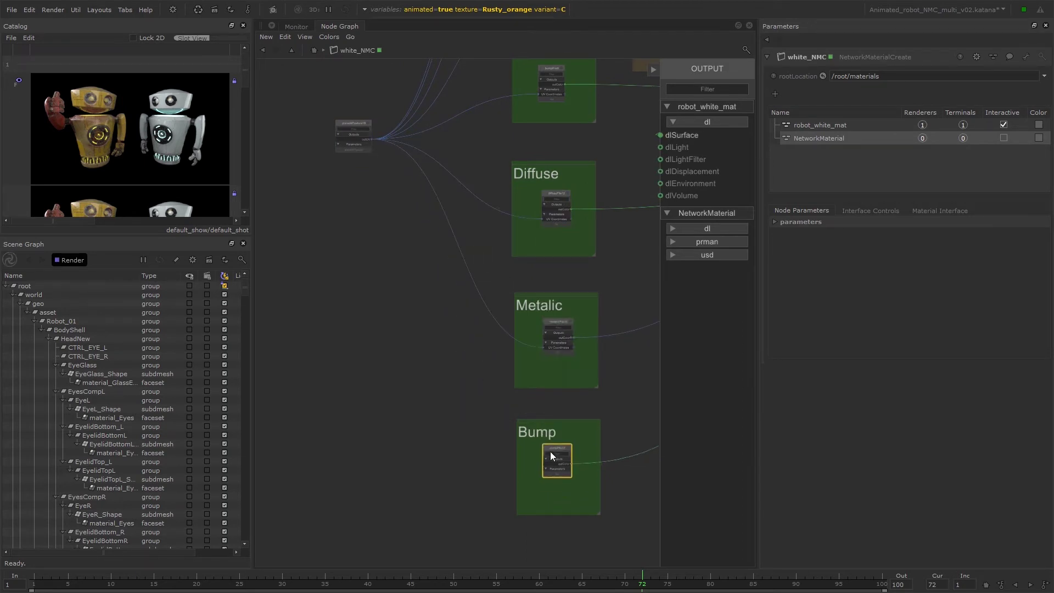
left_click(371, 139)
middle_click_drag(469, 491, 459, 421)
left_click(531, 480)
Connect the white network's roughnessFile8 outColorR to the Base Roughness of dlPrincipled13 in the dlPrincipled Robot Orange group.
middle_click_drag(628, 284, 503, 447)
scroll(534, 403, "down", 2)
middle_click_drag(500, 192, 469, 329)
left_click(435, 150)
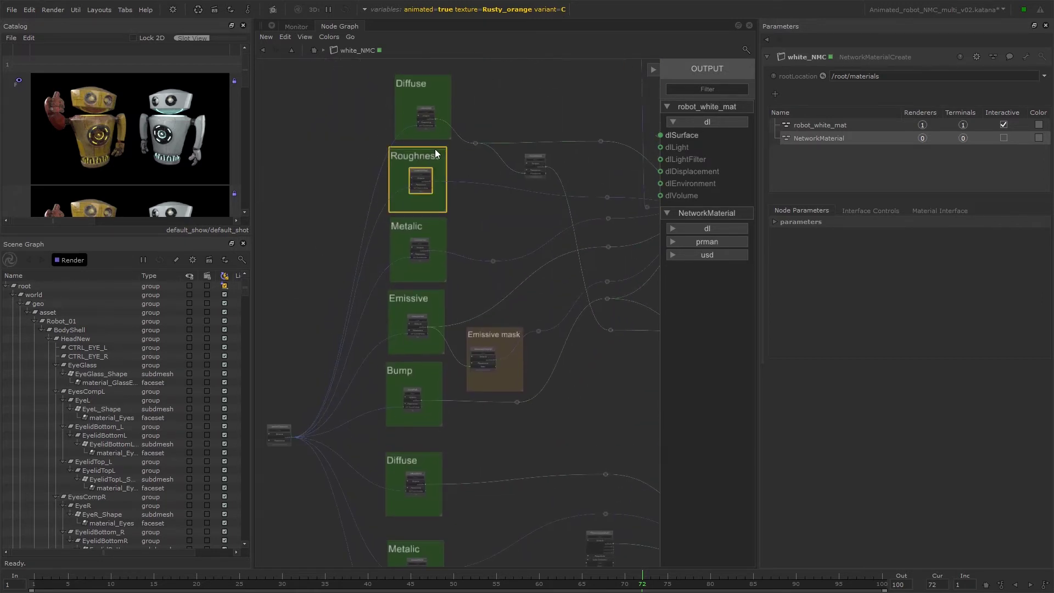
left_click(437, 293)
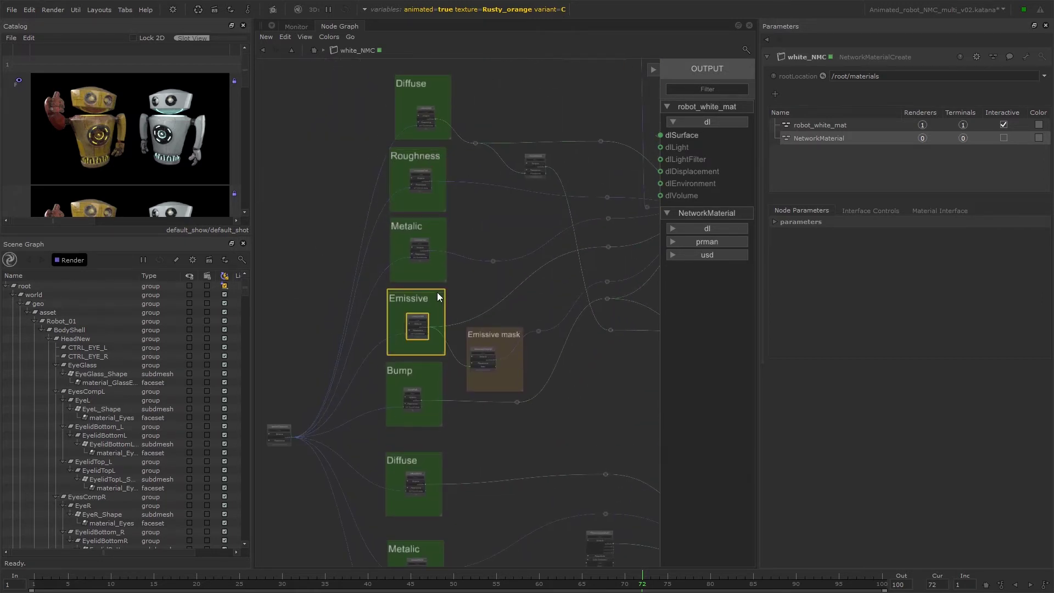
left_click(471, 225)
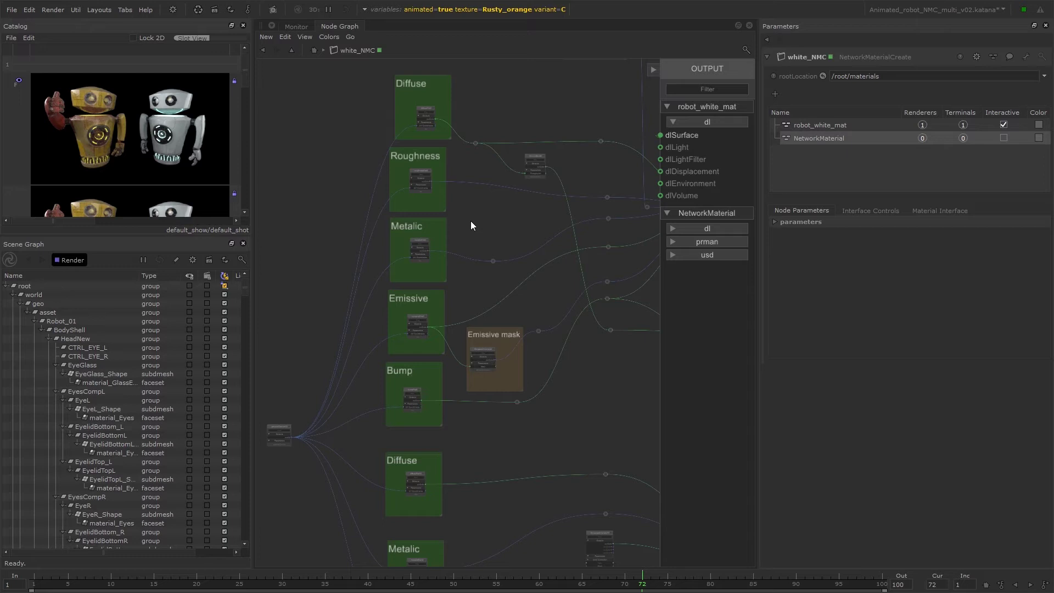
scroll(429, 176, "up", 5)
left_click(480, 228)
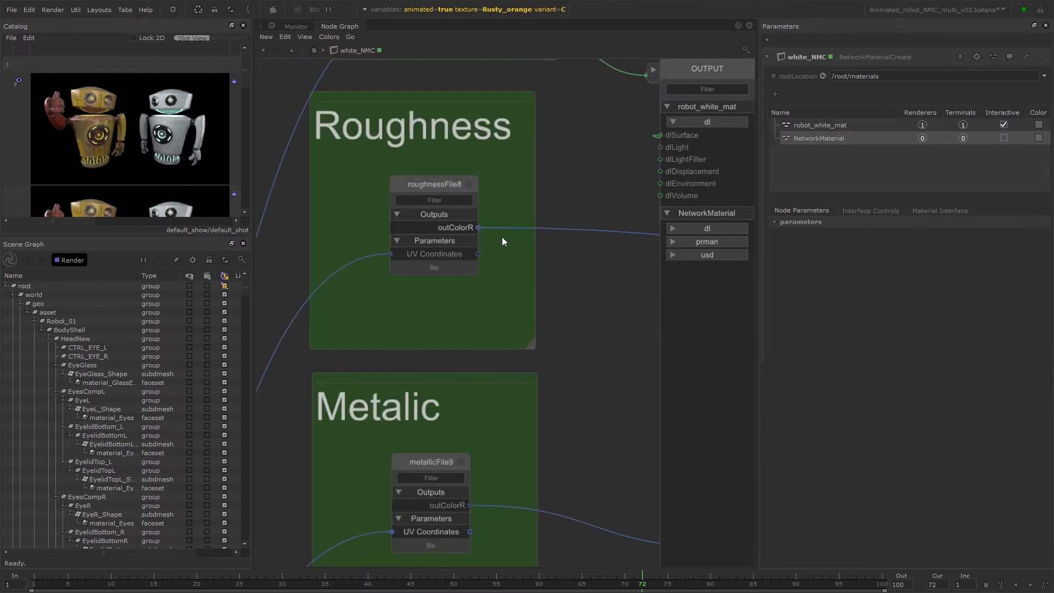
scroll(602, 364, "down", 5)
middle_click_drag(604, 385, 357, 271)
middle_click_drag(633, 561, 514, 406)
scroll(516, 415, "up", 6)
left_click(510, 388)
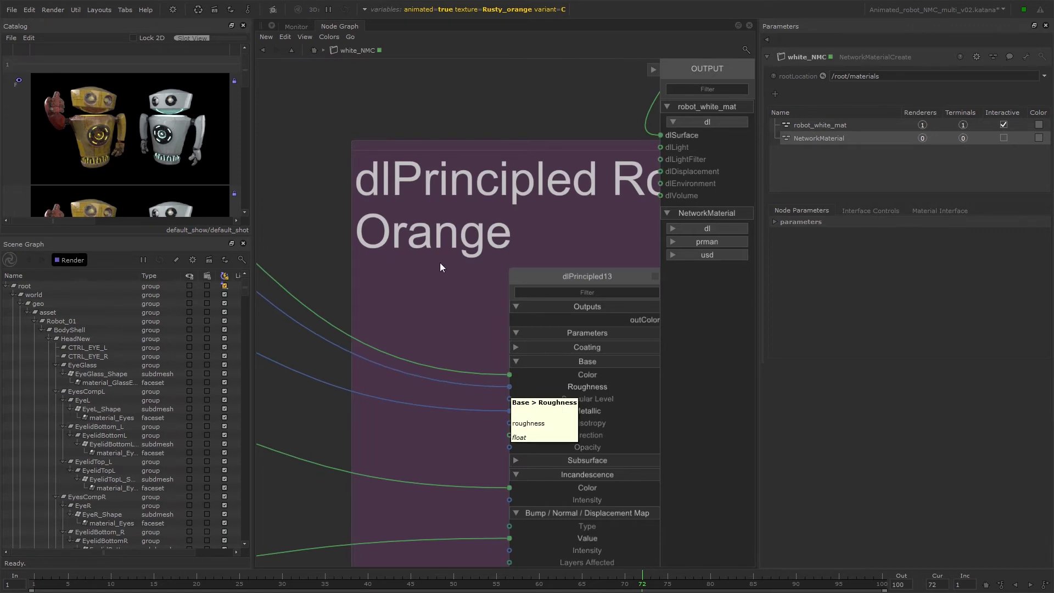
Connect the shared emissiveFile8 outColor to the Input of Emissive2Intensity10 in the orange network.
scroll(434, 247, "down", 5)
middle_click_drag(351, 142, 489, 315)
middle_click_drag(322, 268, 395, 314)
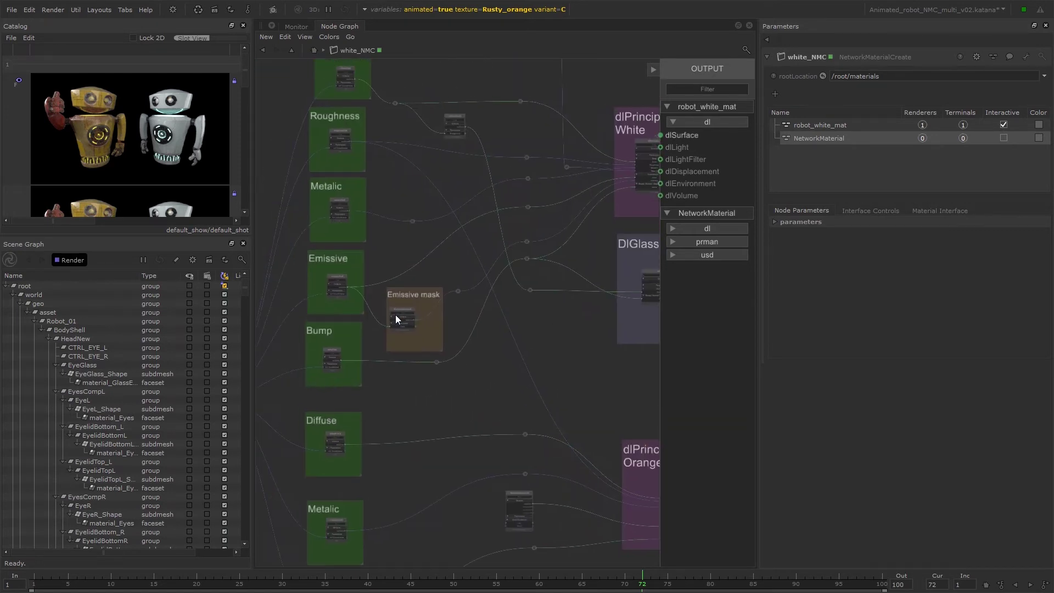
scroll(351, 269, "up", 5)
left_click(400, 299)
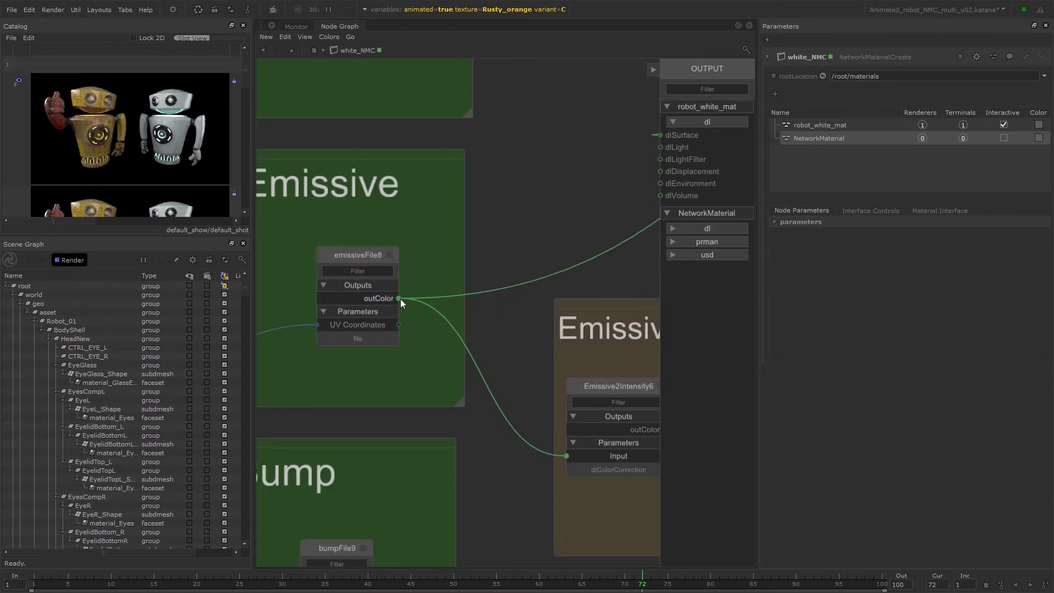
scroll(493, 486, "down", 4)
middle_click_drag(492, 486, 331, 185)
middle_click_drag(577, 481, 518, 341)
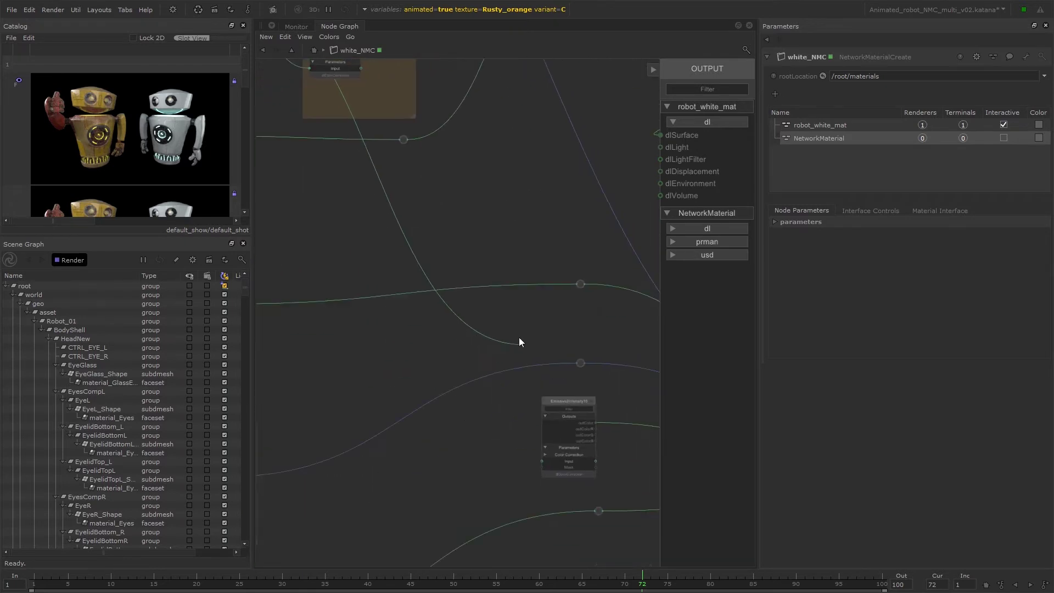
scroll(560, 476, "up", 3)
scroll(530, 428, "down", 10)
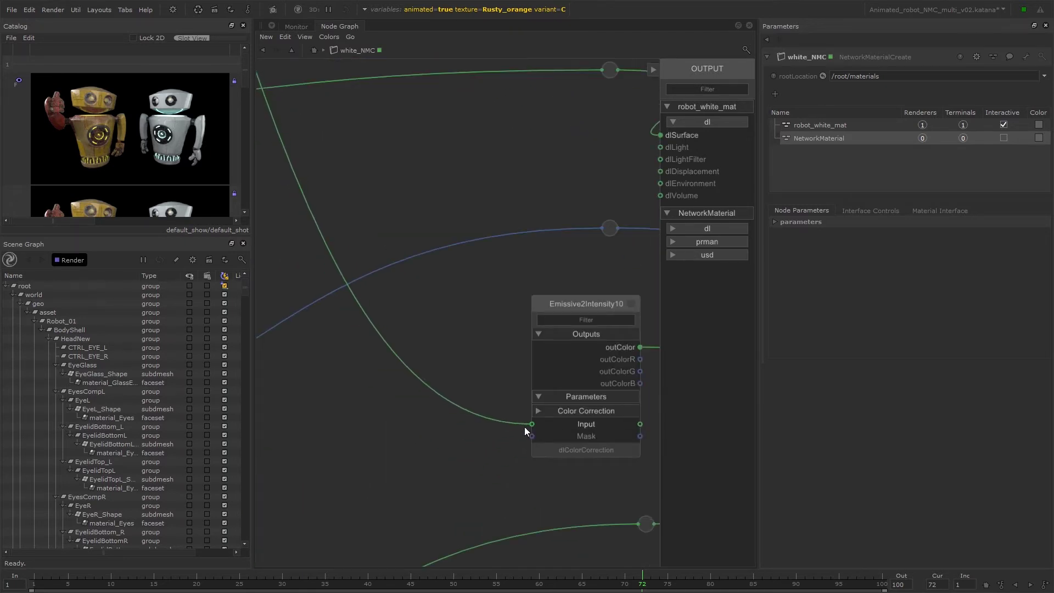
Connect the Emissive mask group's Emissive2Intensity6 outColorR to the Incandescence Intensity of dlPrincipled13.
middle_click_drag(551, 362, 519, 371)
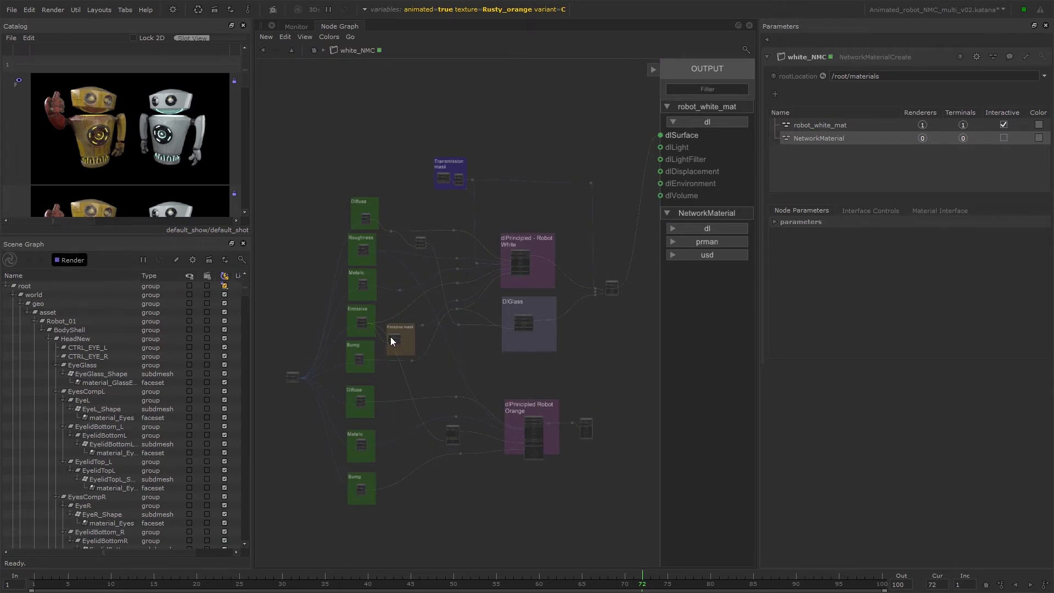
scroll(393, 341, "up", 10)
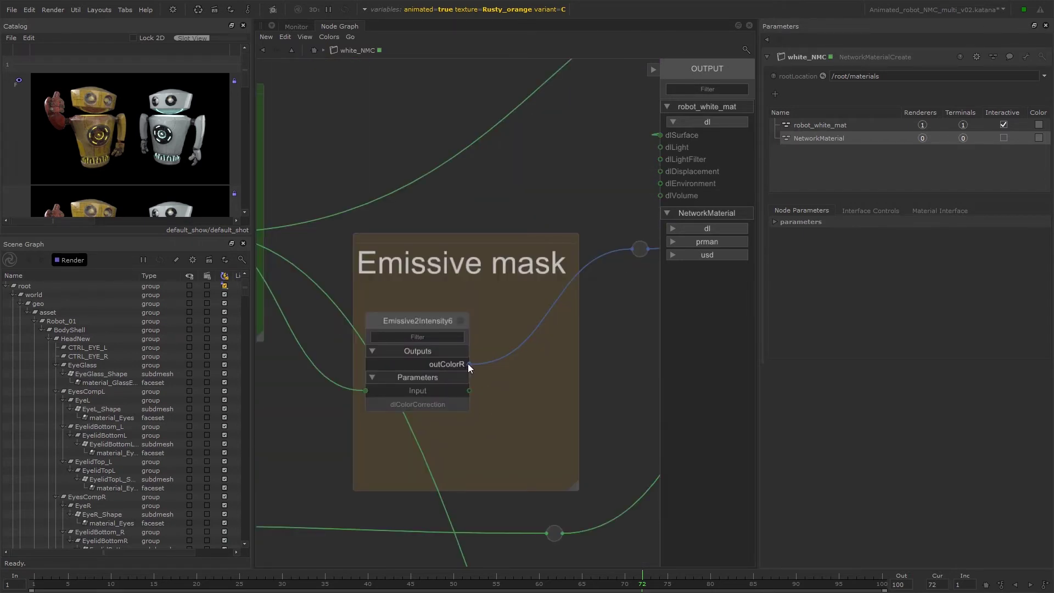
middle_click_drag(596, 447, 462, 281)
scroll(572, 436, "down", 8)
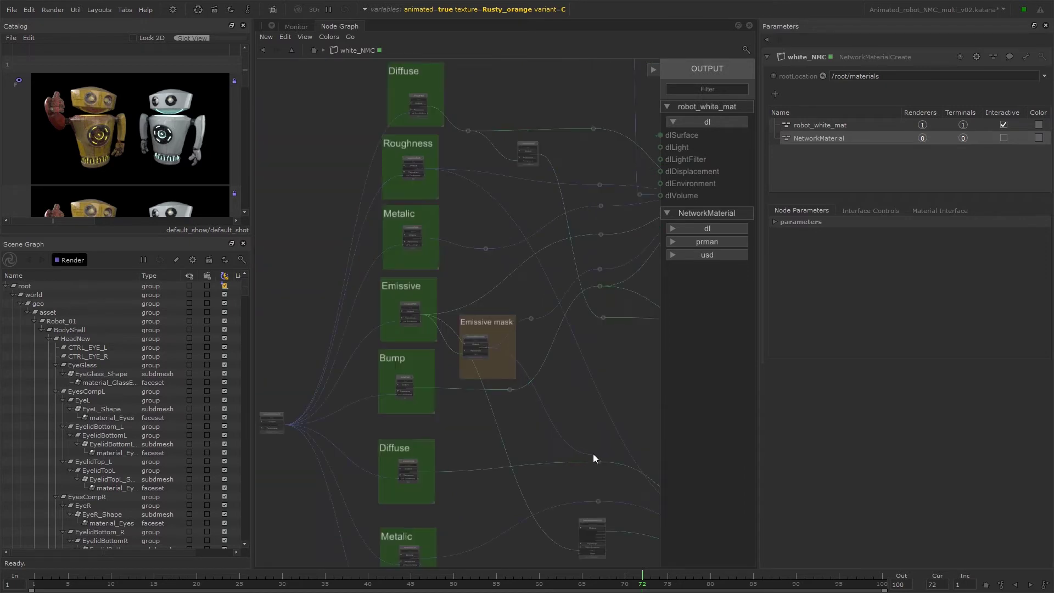
middle_click_drag(593, 453, 476, 317)
scroll(598, 373, "up", 5)
scroll(460, 483, "up", 2)
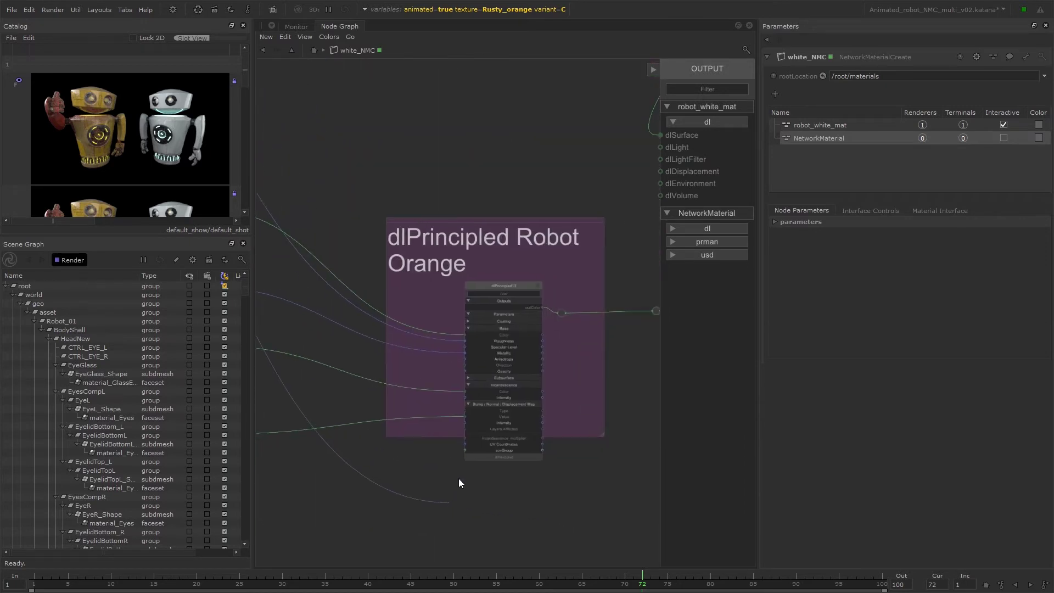
scroll(460, 398, "up", 3)
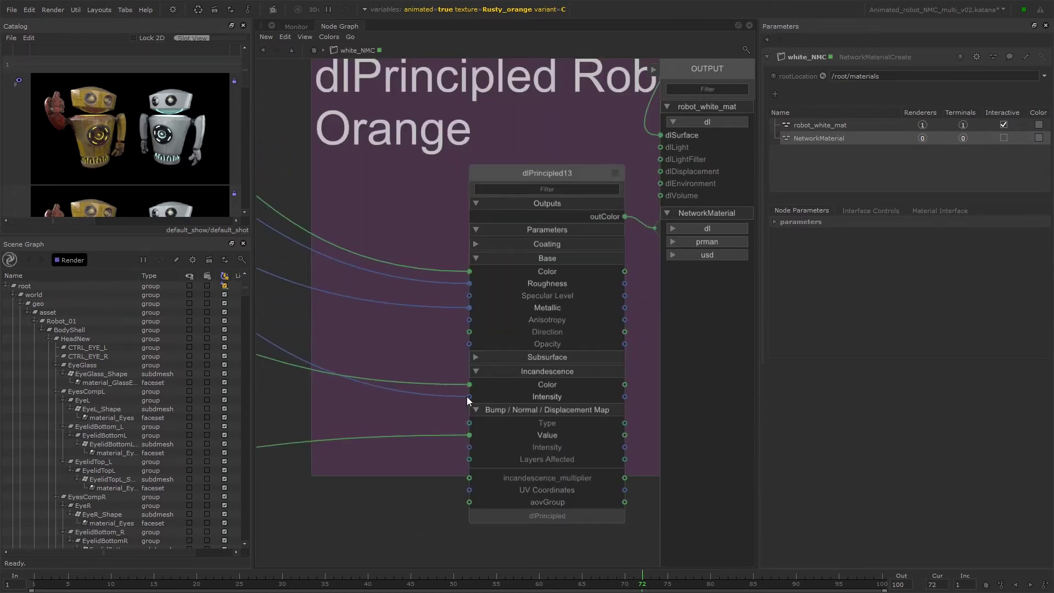
Connect the Transmission mask's clamp4 output, from its wire's first dot, to the Base Opacity of dlPrincipled13.
scroll(435, 493, "down", 6)
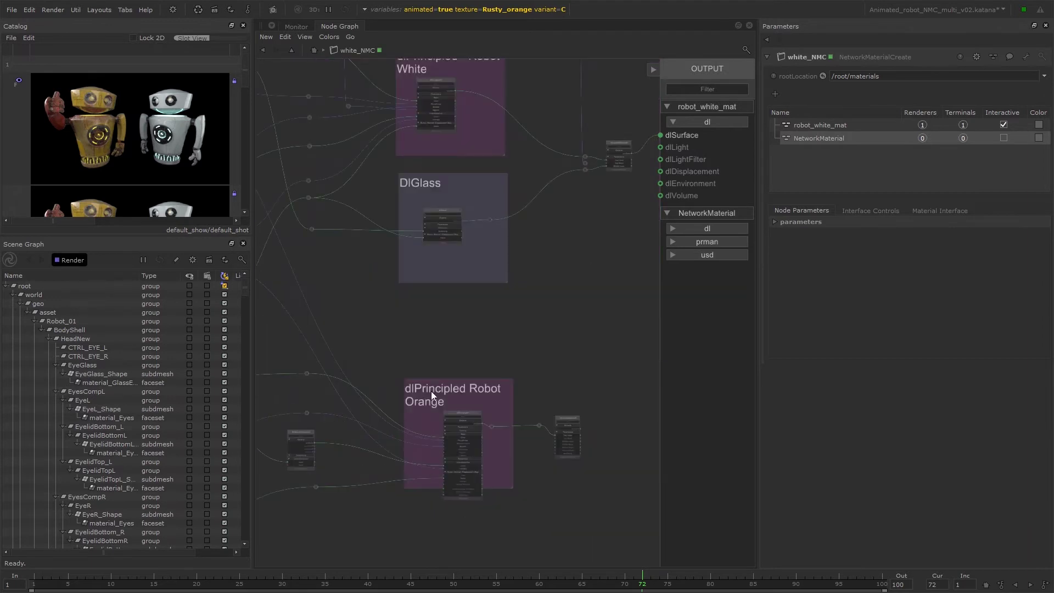
middle_click_drag(431, 391, 513, 347)
middle_click_drag(631, 234, 590, 399)
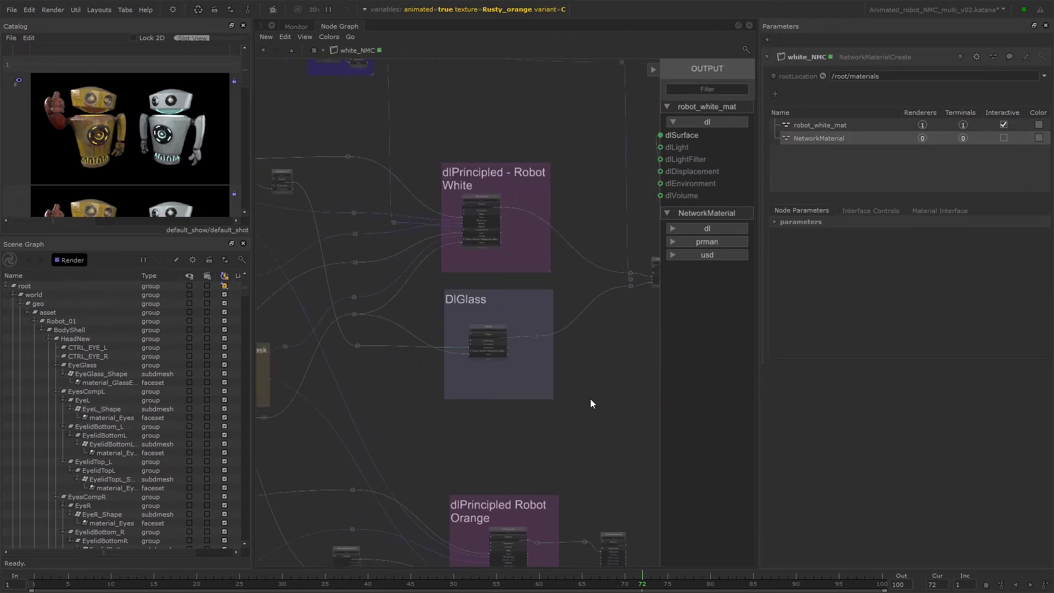
scroll(591, 398, "down", 4)
scroll(495, 200, "up", 4)
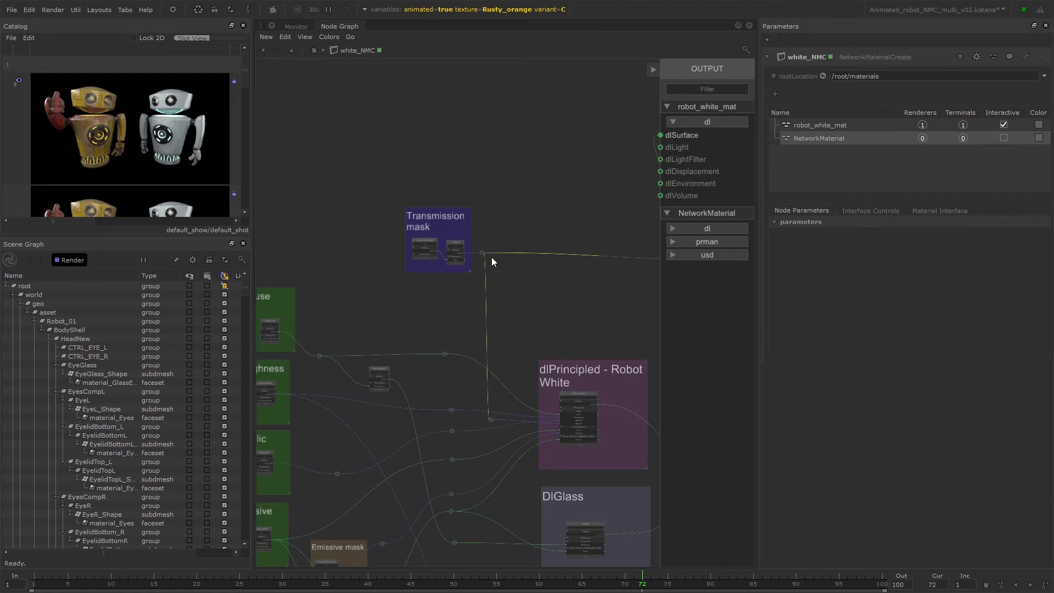
scroll(485, 258, "up", 5)
left_click(487, 237)
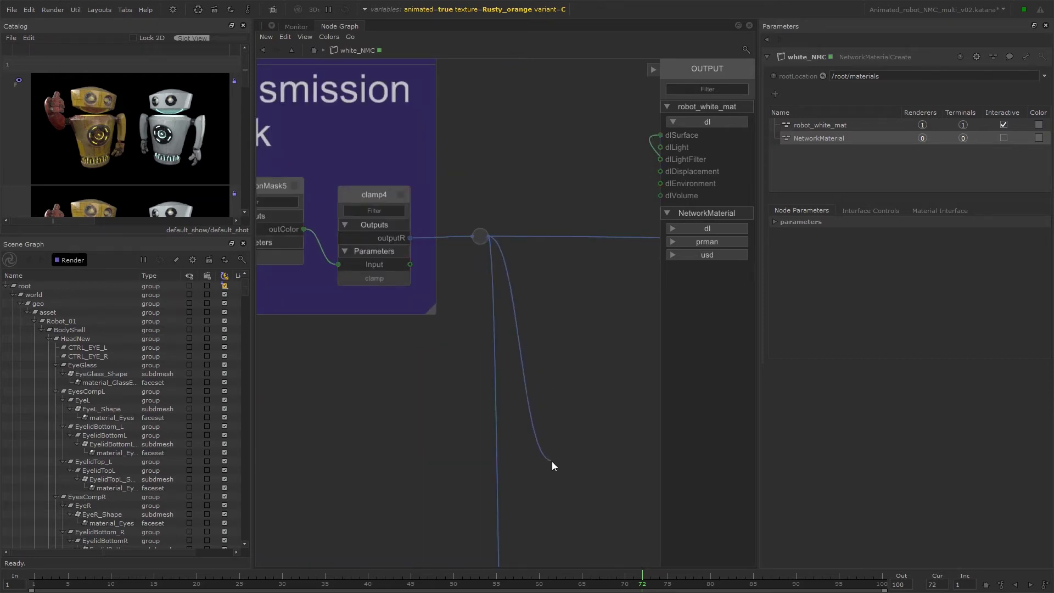
middle_click_drag(547, 481, 521, 354)
scroll(521, 354, "down", 5)
middle_click_drag(543, 514, 502, 312)
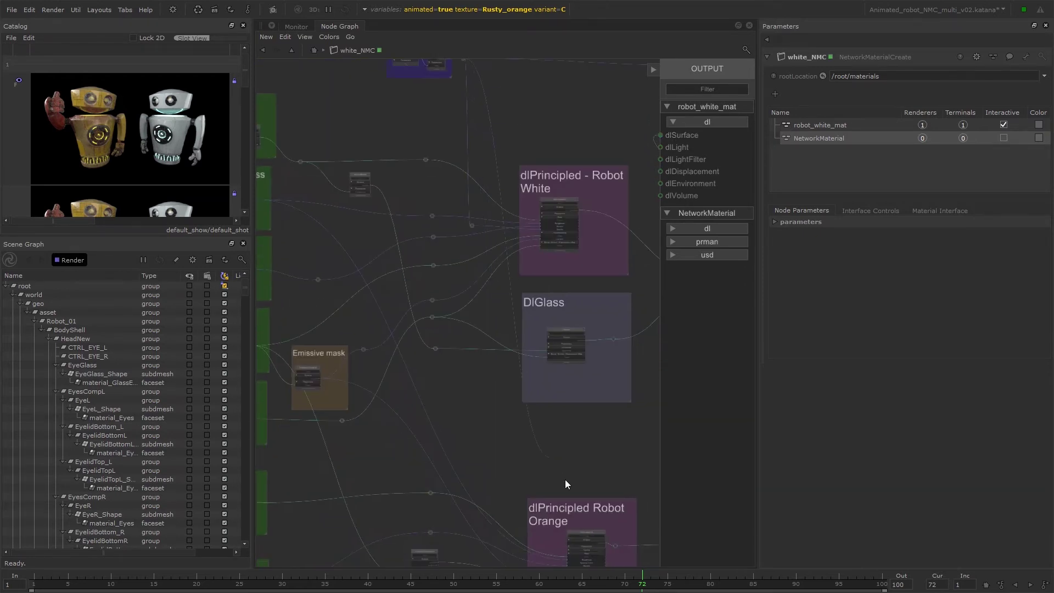
middle_click_drag(565, 480, 545, 318)
scroll(559, 433, "up", 5)
left_click_drag(541, 371, 519, 354)
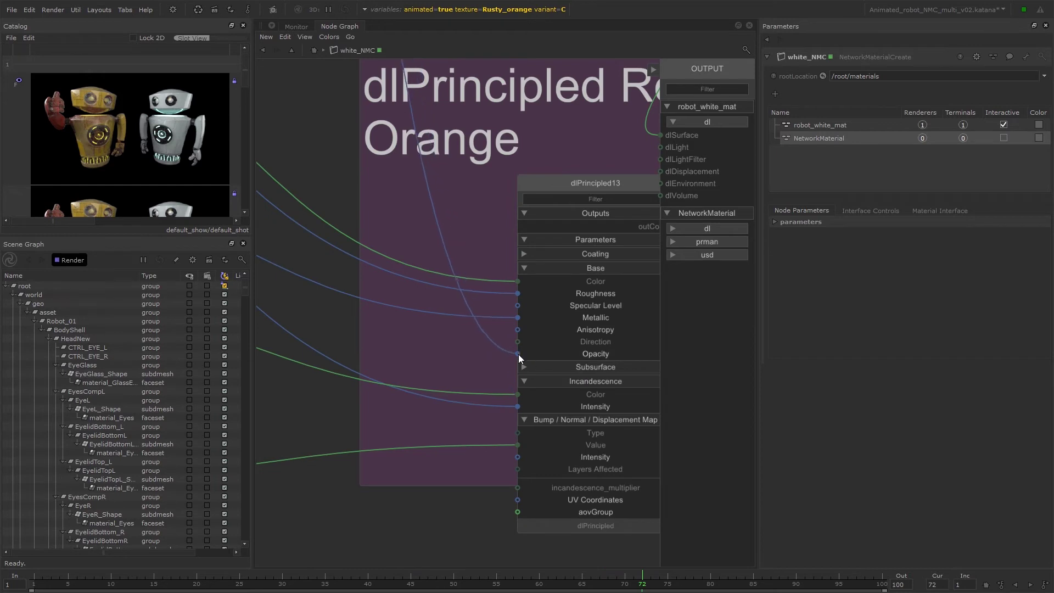
Connect the Transmission mask wire's far dot to the Top Mask of dlLayeredMaterial9 in the orange network.
scroll(479, 379, "down", 3)
scroll(594, 489, "down", 5)
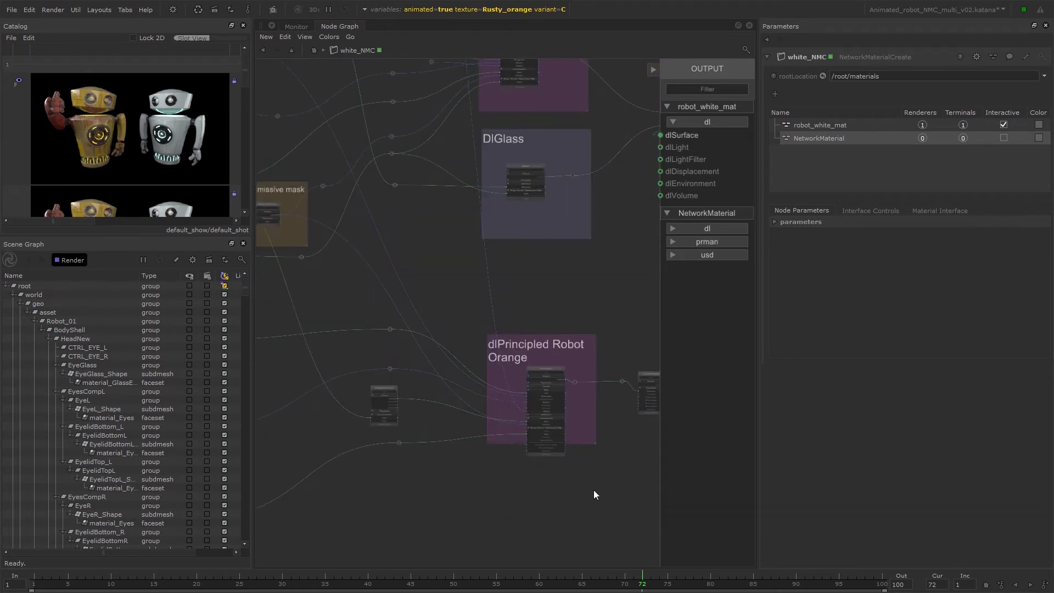
scroll(598, 417, "up", 5)
left_click_drag(569, 404, 574, 398)
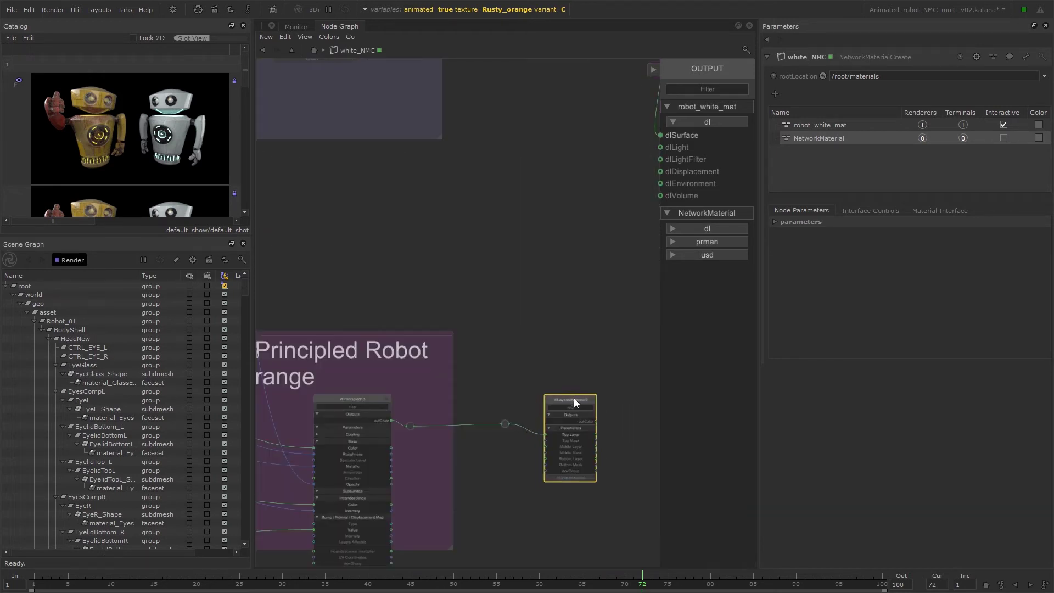
left_click(506, 463)
scroll(558, 431, "up", 3)
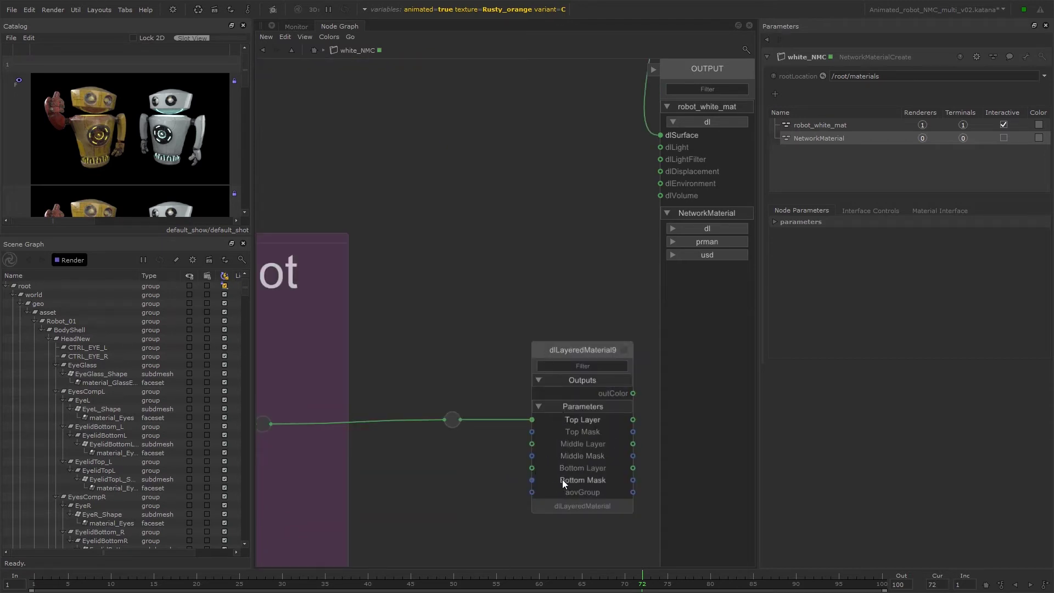
scroll(512, 381, "down", 5)
middle_click_drag(505, 220, 517, 453)
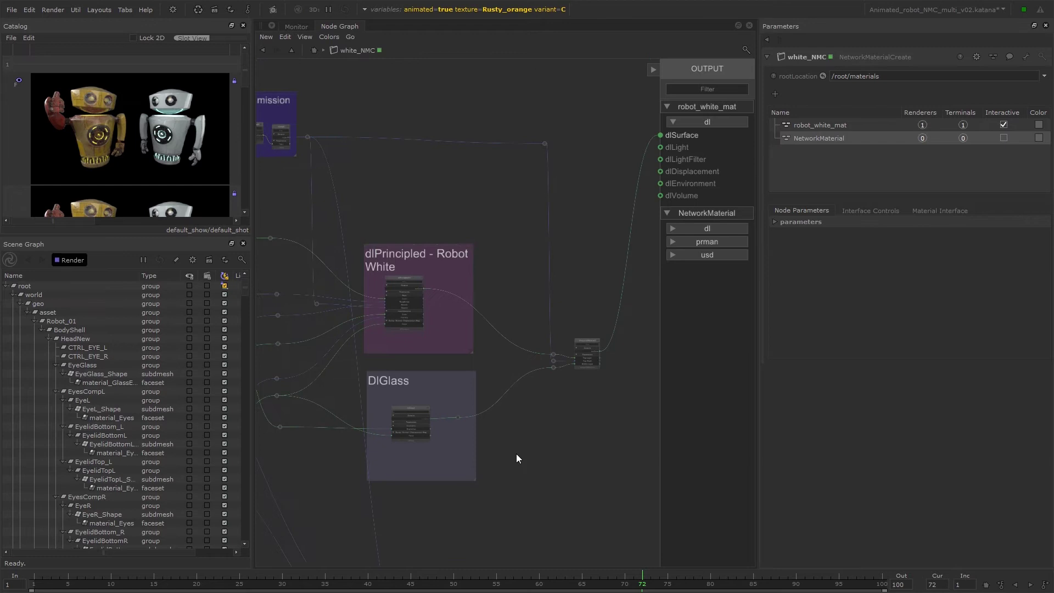
middle_click_drag(561, 136, 542, 275)
scroll(542, 274, "up", 5)
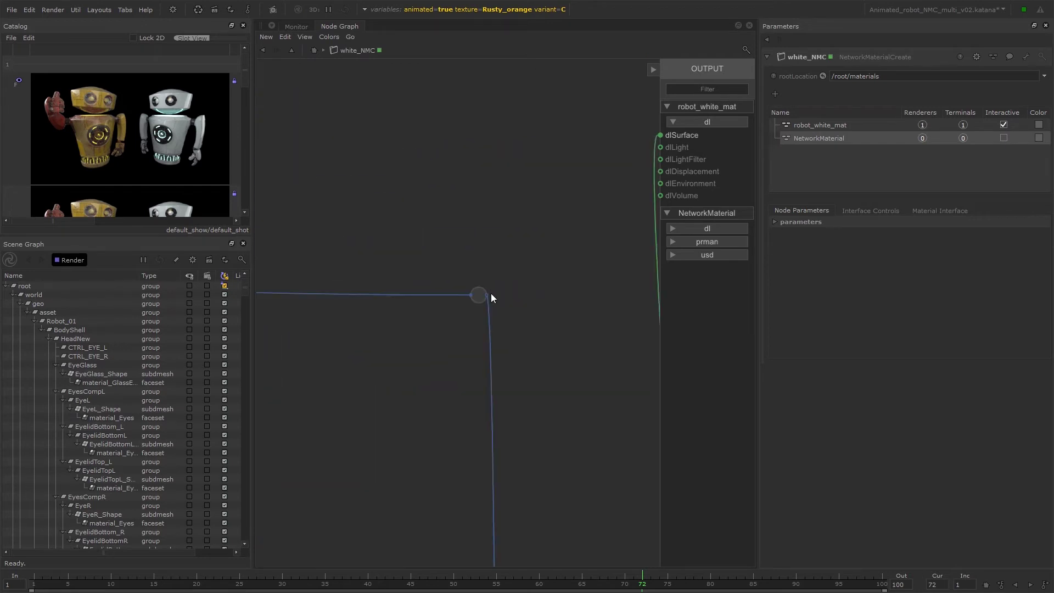
scroll(494, 306, "down", 6)
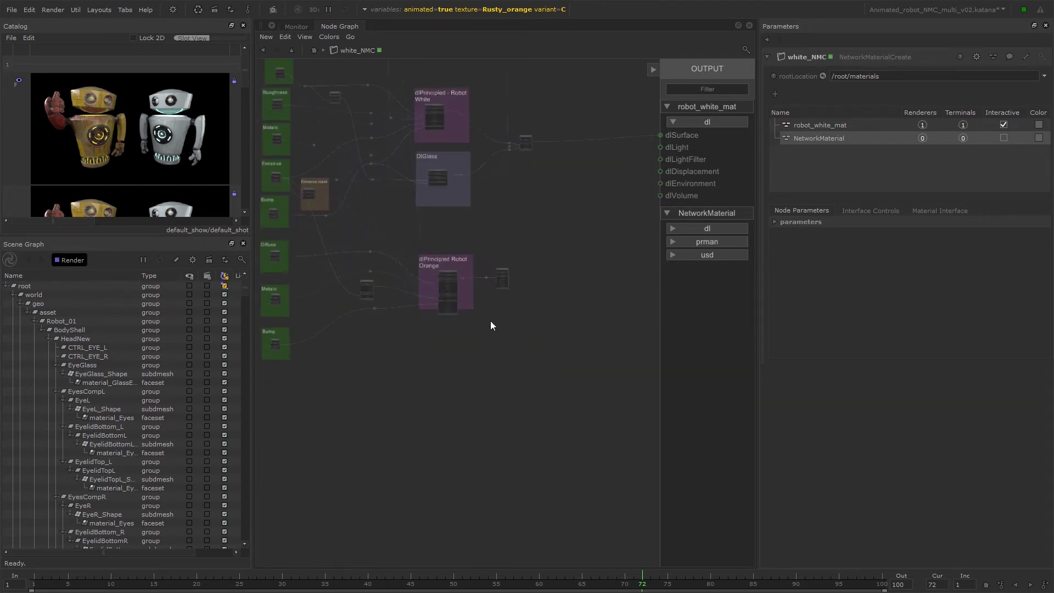
scroll(487, 299, "up", 5)
left_click(527, 225)
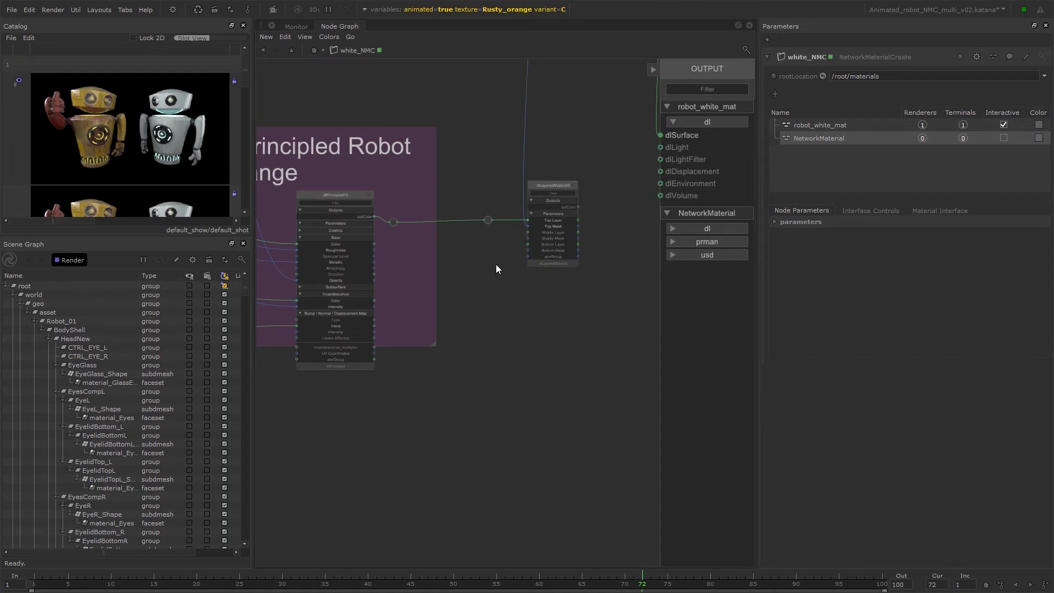
middle_click_drag(496, 265, 483, 420)
scroll(484, 420, "down", 4)
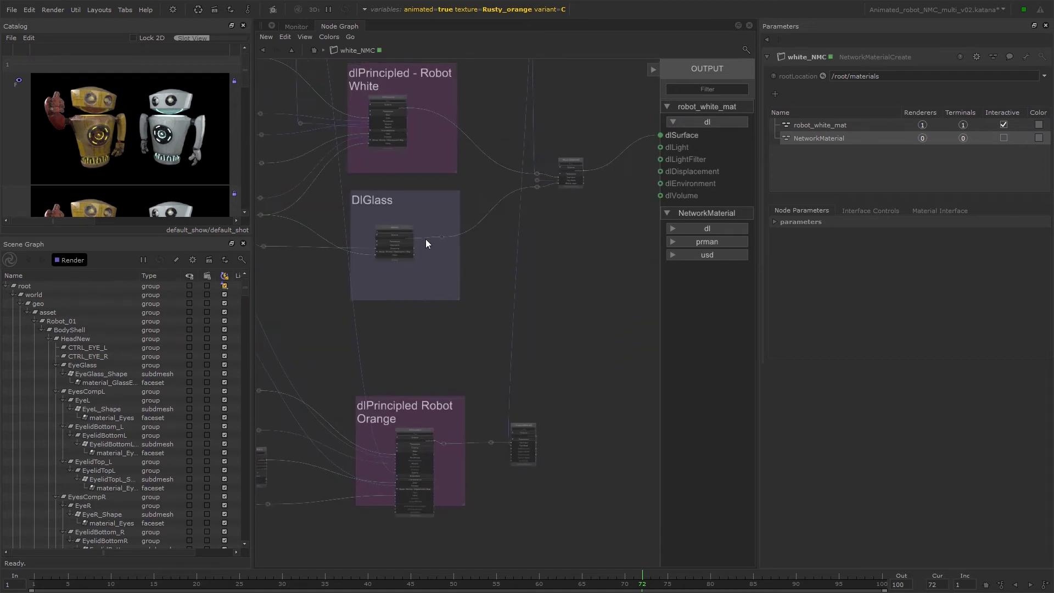
Connect the dot on dlGlass5's outColor wire to the Middle Layer of dlLayeredMaterial9 in the orange network.
scroll(434, 239, "up", 5)
left_click(481, 237)
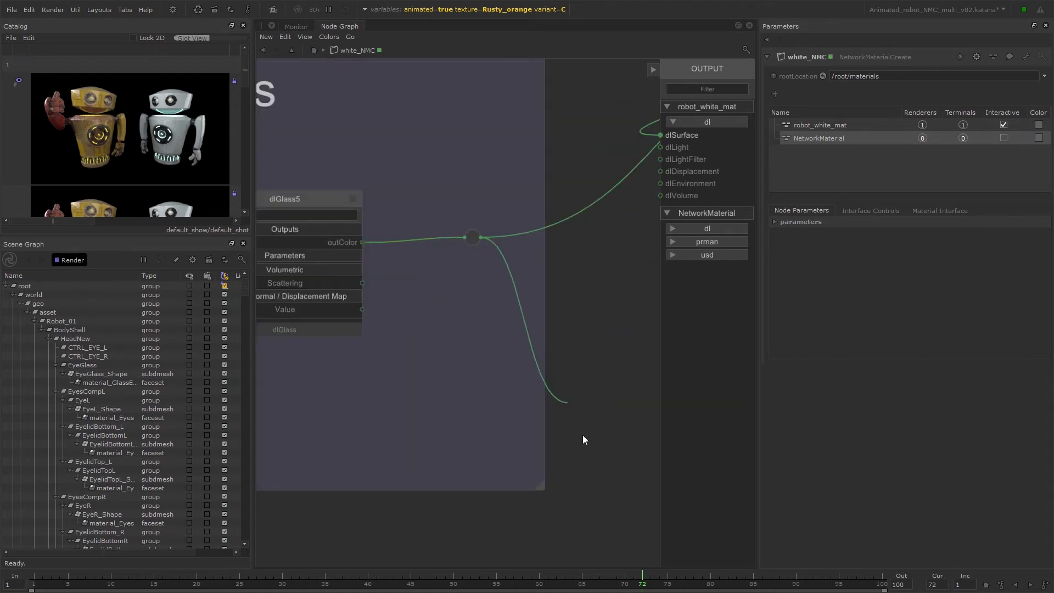
scroll(584, 439, "down", 5)
middle_click_drag(536, 315, 515, 288)
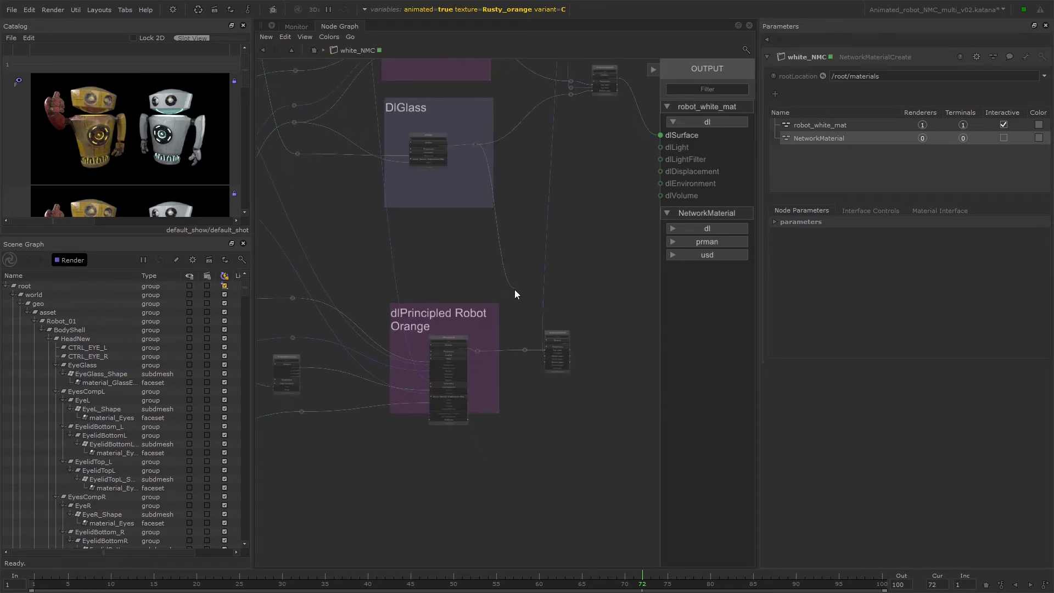
scroll(515, 289, "up", 4)
left_click(588, 417)
scroll(588, 417, "down", 3)
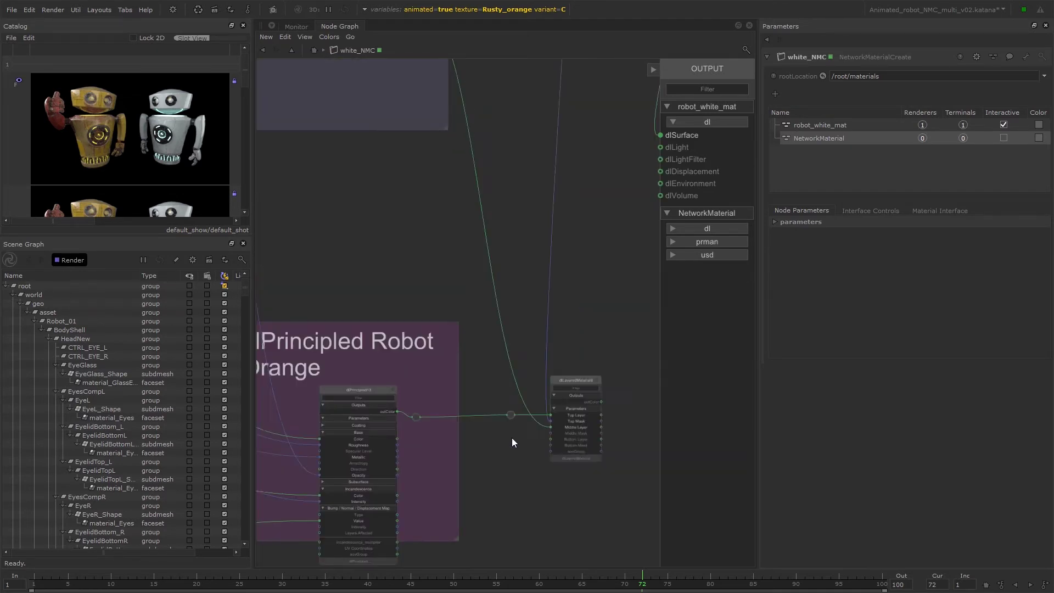
Connect dlLayeredMaterial9's outColor to the dlSurface terminal under dl in the second NetworkMaterial output.
scroll(512, 437, "down", 3)
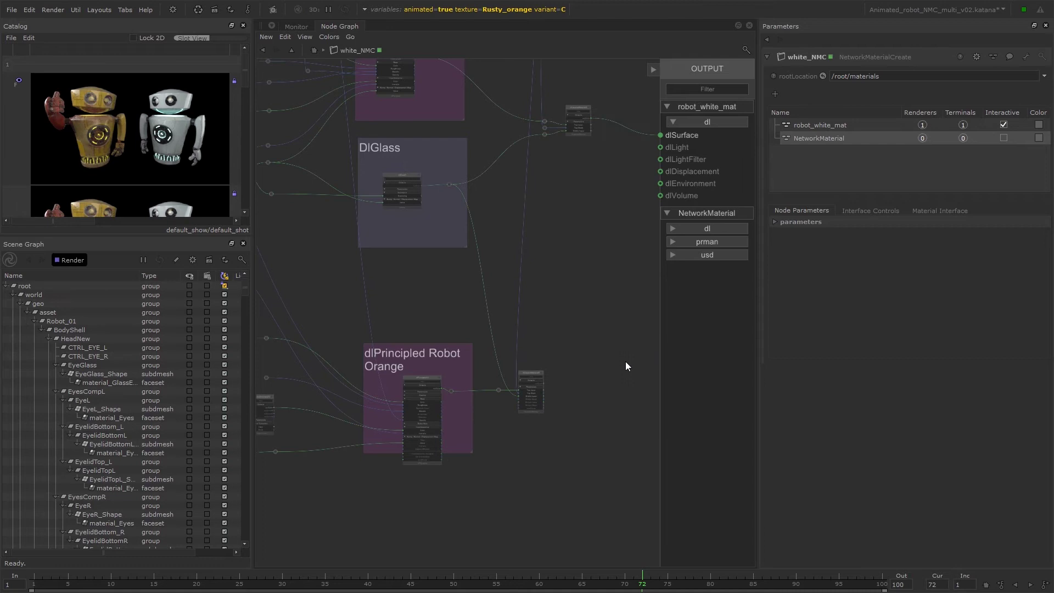
middle_click_drag(606, 340, 653, 230)
scroll(631, 274, "up", 3)
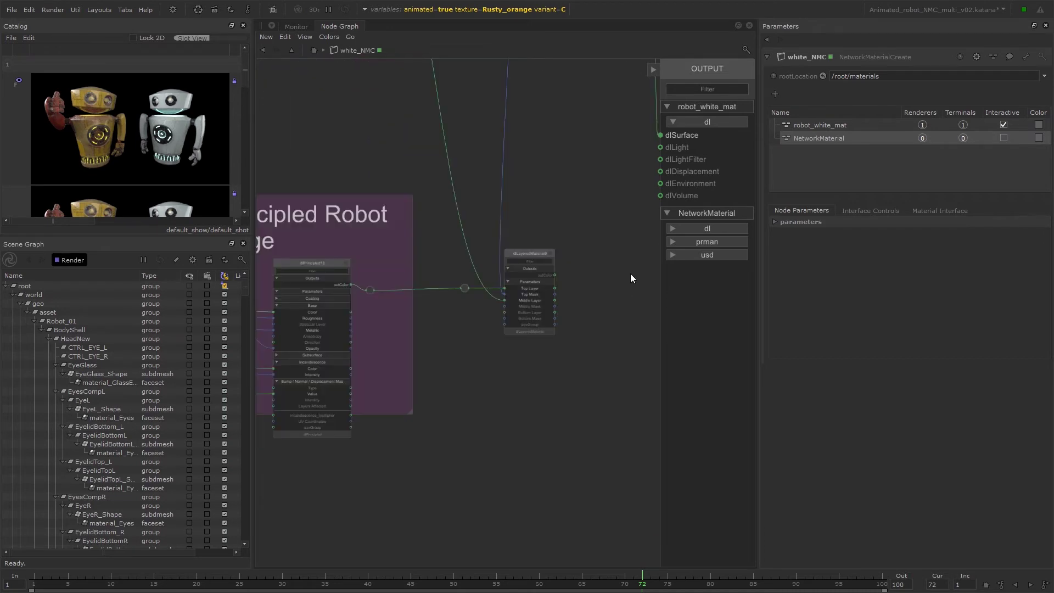
left_click(681, 226)
scroll(595, 290, "up", 3)
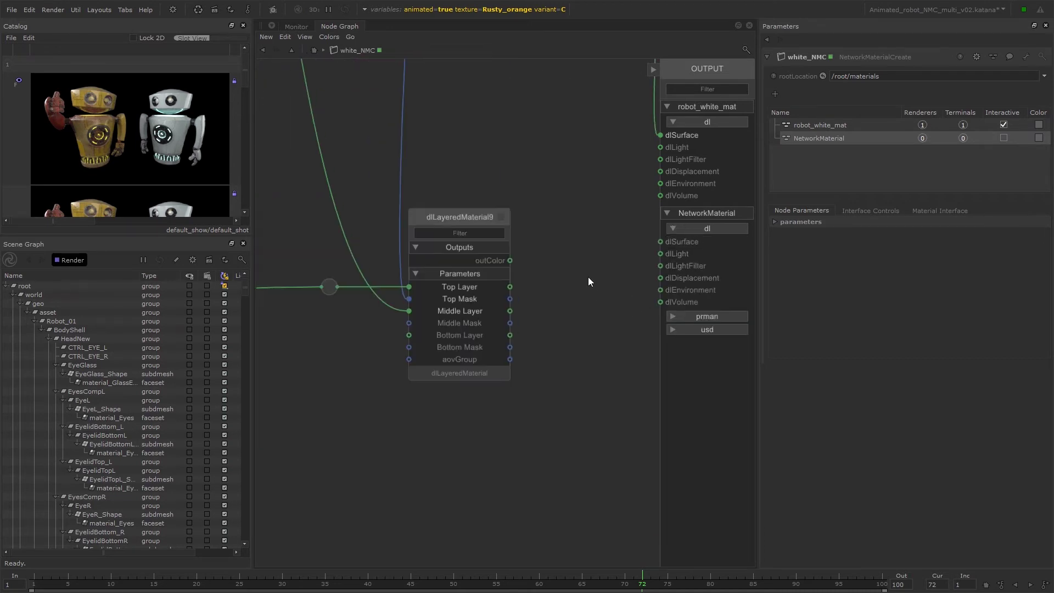
left_click_drag(512, 261, 660, 243)
scroll(527, 397, "down", 3)
scroll(569, 406, "down", 3)
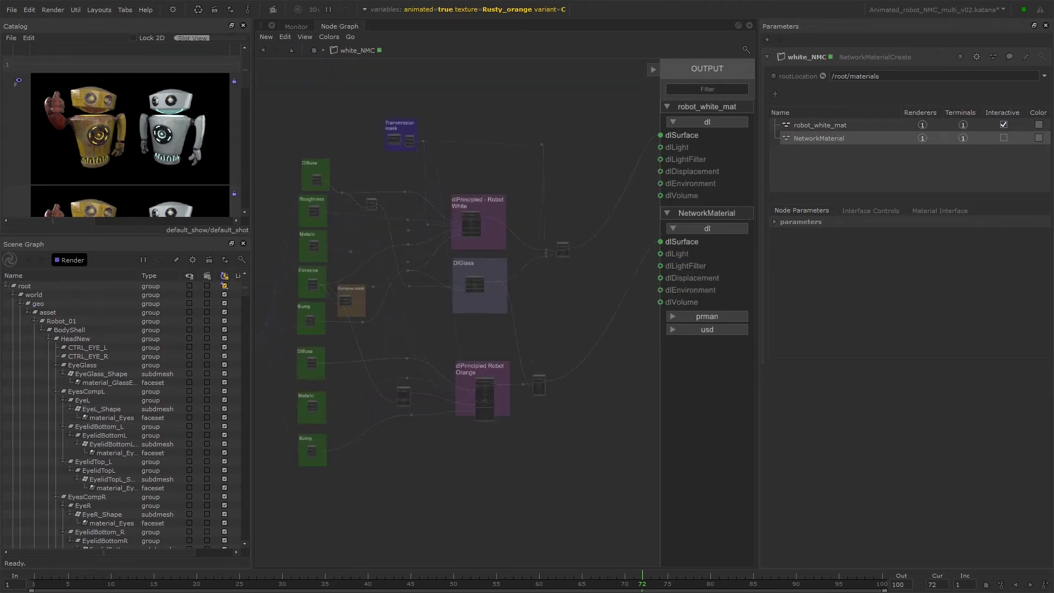
middle_click_drag(572, 461, 592, 416)
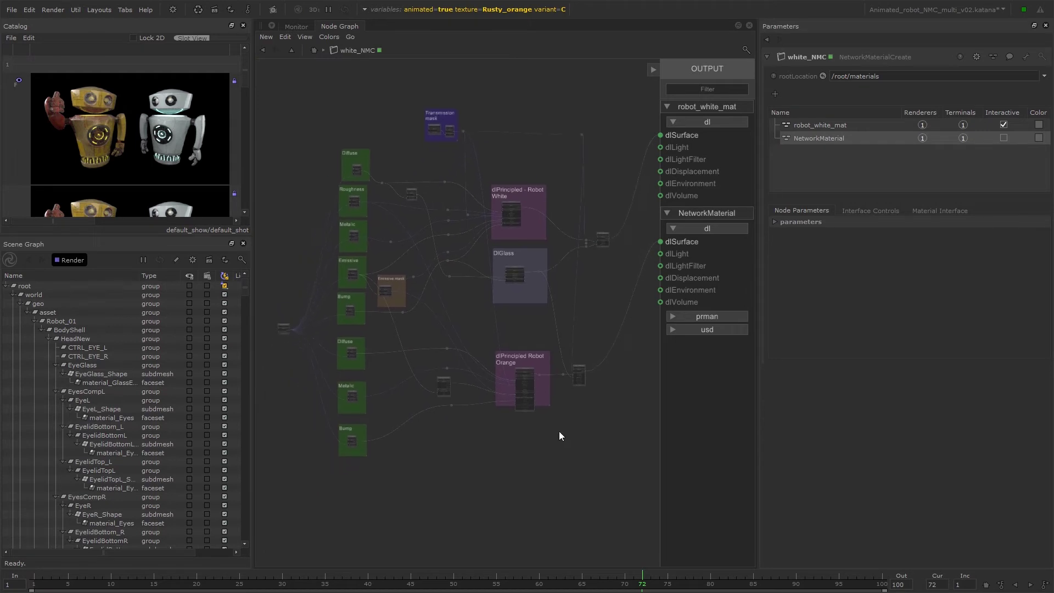
Change the white network's Diffuse backdrop color from green to a neutral grey.
scroll(423, 175, "up", 3)
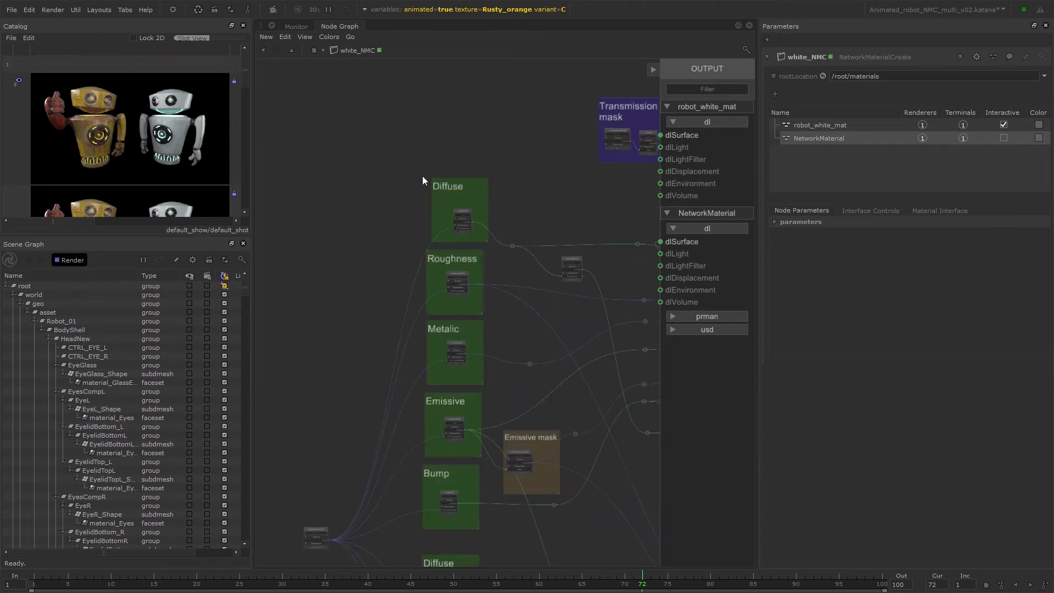
double_click(466, 179)
left_click(461, 349)
left_click_drag(384, 172, 581, 165)
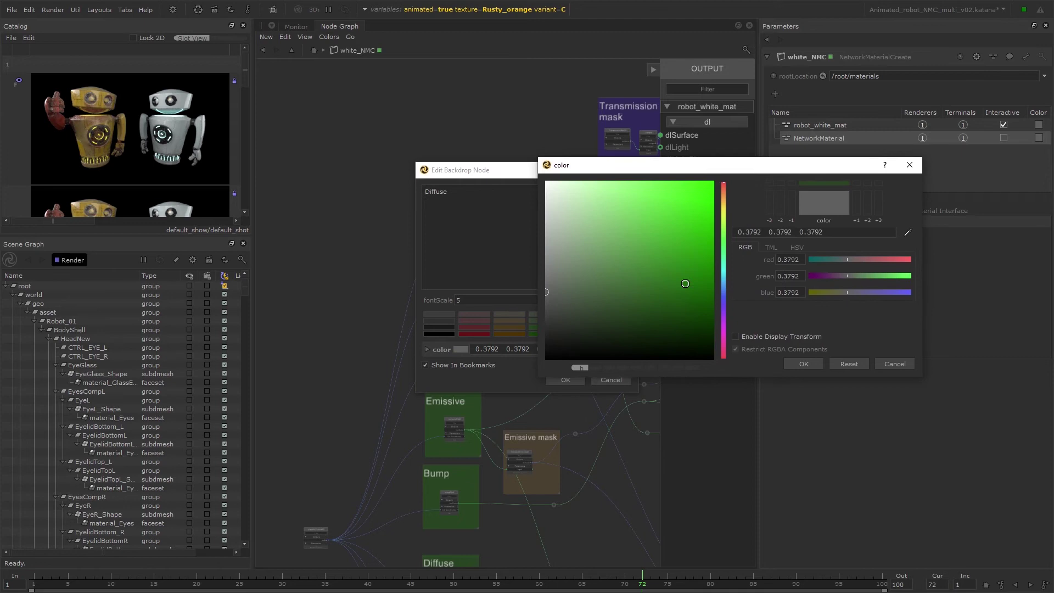
left_click_drag(550, 309, 544, 287)
left_click(804, 364)
left_click(569, 380)
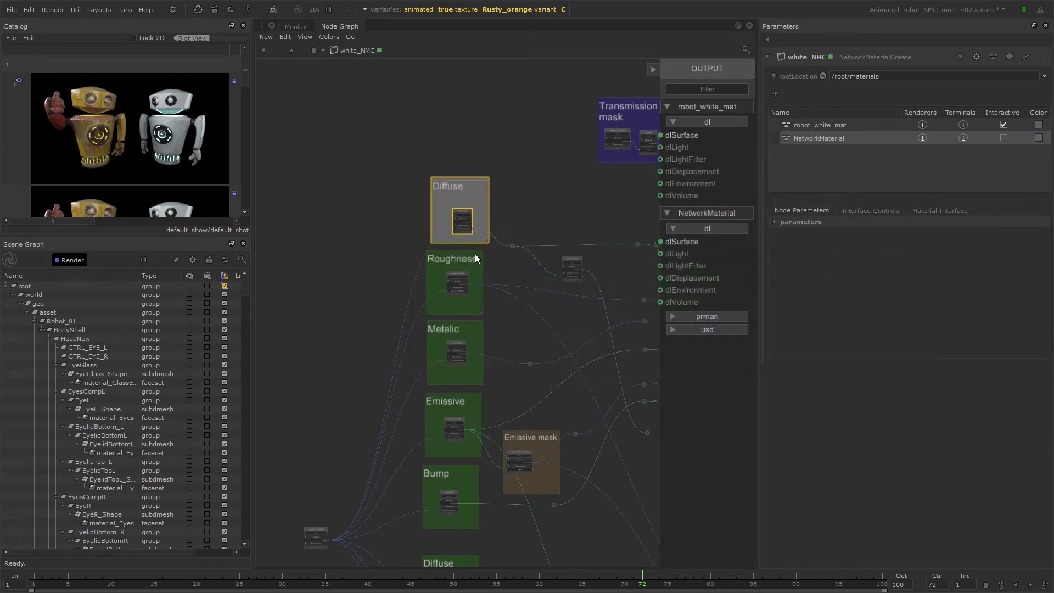
Apply the Diffuse backdrop's grey to the white network's Metalic and Bump backdrops.
double_click(467, 346)
left_click(516, 349)
key("ctrl+v")
left_click(565, 379)
double_click(461, 480)
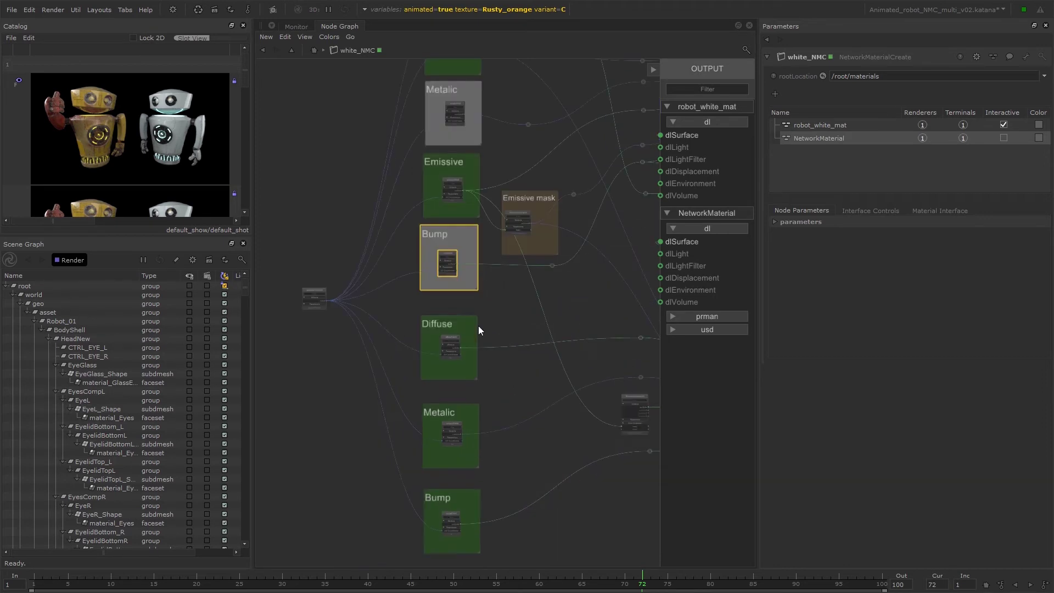
Set the orange network's Diffuse backdrop color to orange, 0.4434 0.2640 0.1065, and copy the color values.
double_click(452, 259)
left_click(462, 350)
left_click_drag(621, 271, 651, 272)
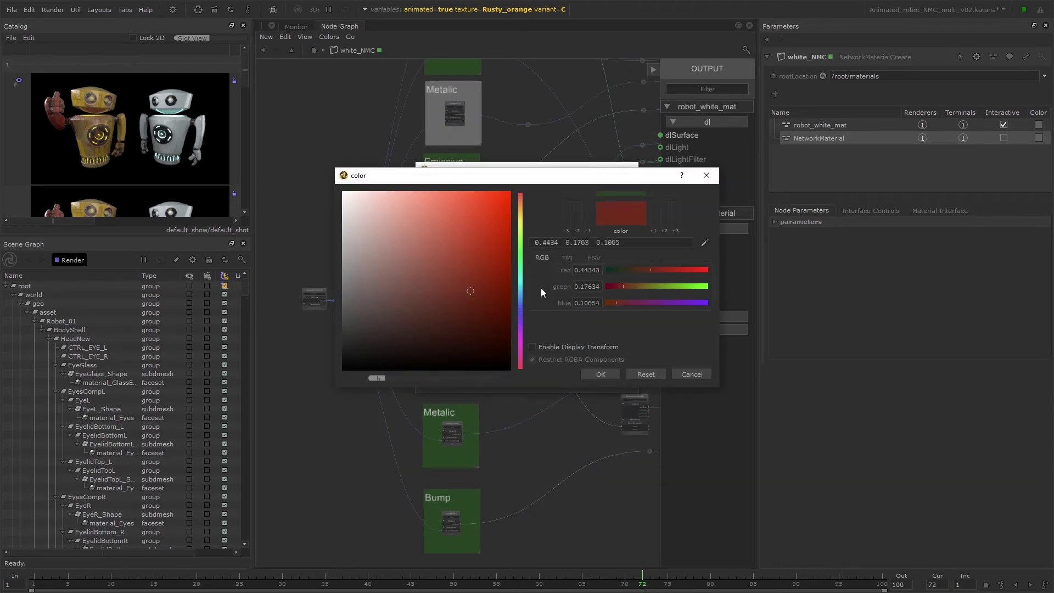
left_click(522, 208)
left_click(602, 373)
left_click_drag(574, 349, 471, 349)
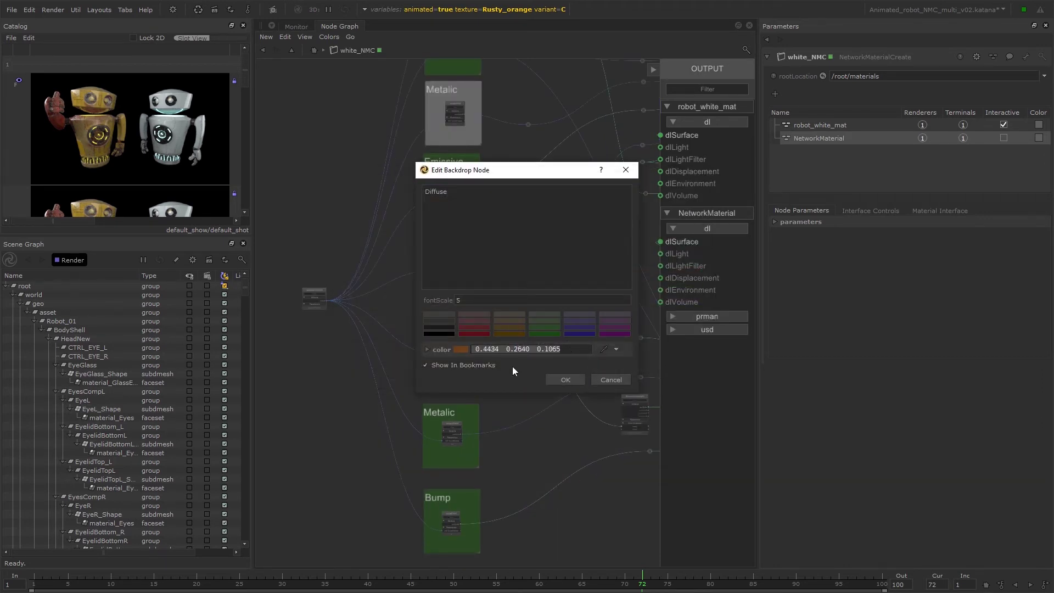
left_click(565, 380)
Apply the color 0.4434 0.2640 0.1065 to the orange network's Metalic and Bump backdrops.
double_click(467, 412)
left_click_drag(574, 350, 471, 349)
type("0.4434  0.2640  0.1065")
left_click(566, 380)
double_click(461, 497)
left_click_drag(577, 350, 471, 349)
key("ctrl+v")
left_click(565, 380)
Move the dot on the orange Bump wire below the dlPrincipled Robot Orange backdrop.
scroll(538, 440, "down", 3)
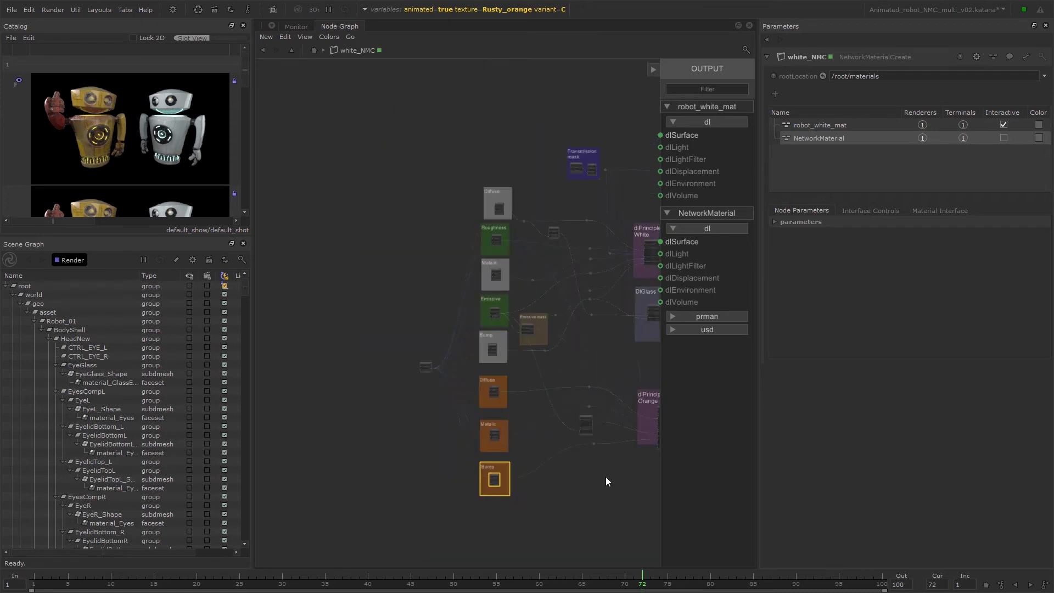
middle_click_drag(656, 500, 530, 484)
scroll(452, 436, "up", 3)
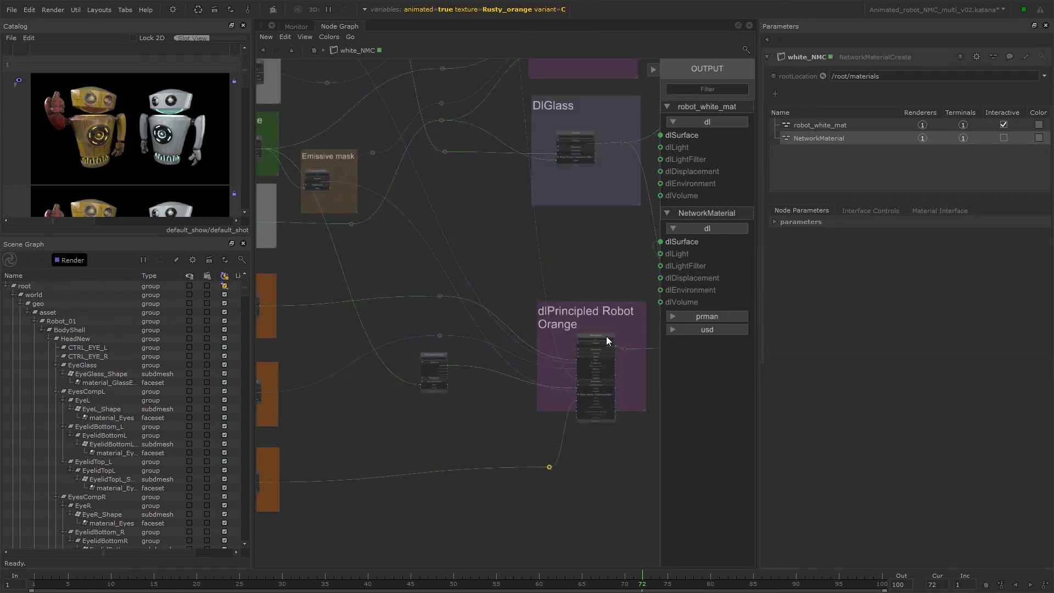
Insert a Dot on the glass wire feeding the Middle Layer of dlLayeredMaterial9.
scroll(606, 336, "up", 3)
middle_click_drag(606, 337, 419, 232)
scroll(621, 284, "up", 3)
middle_click_drag(621, 284, 571, 339)
key("period")
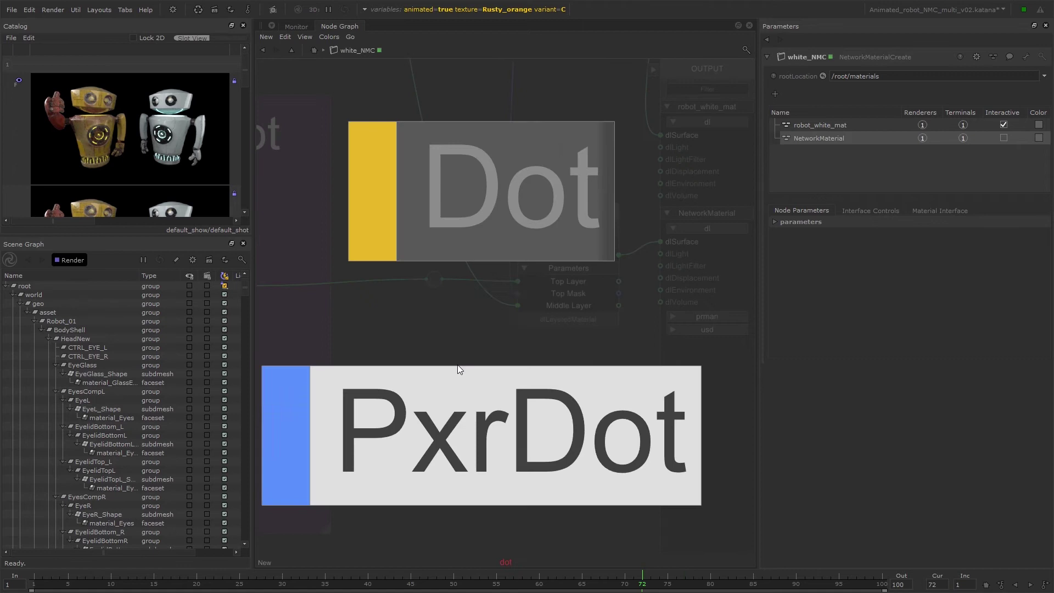
left_click(457, 365)
left_click(449, 305)
left_click(608, 212)
left_click(459, 304)
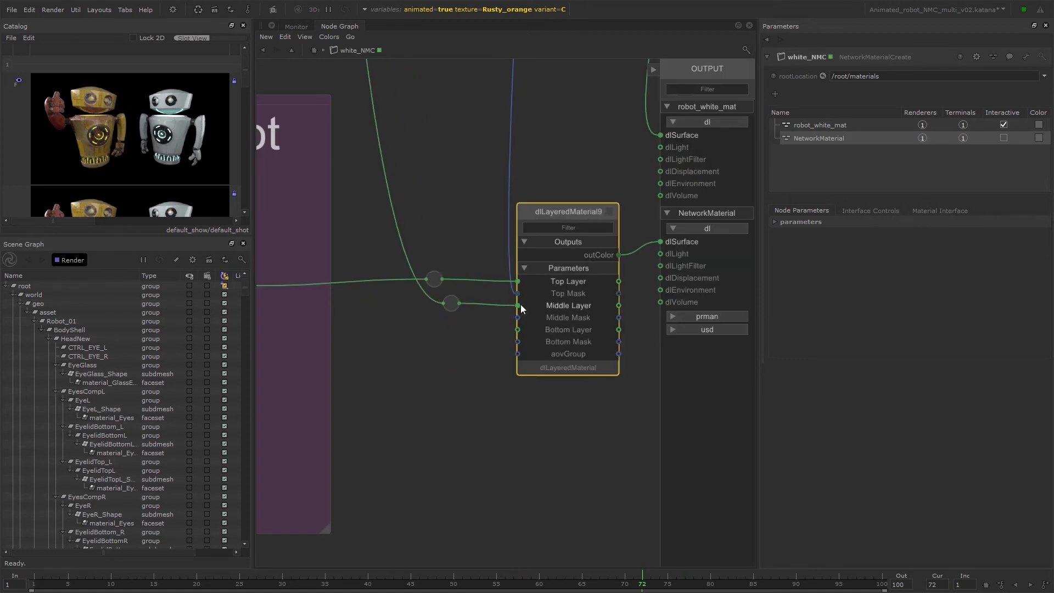
Insert a Dot on the transmission wire feeding the Top Mask of dlLayeredMaterial9.
left_click(518, 305)
key("period")
left_click(466, 248)
left_click(515, 291)
left_click(463, 249)
left_click(475, 248)
left_click(517, 293)
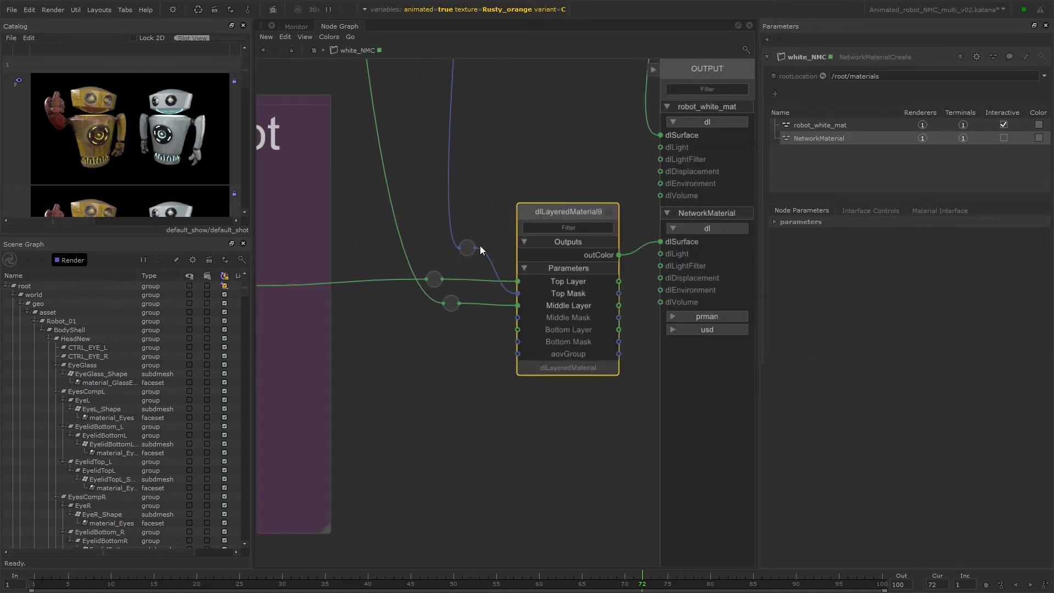
Stack the three input dots beside dlLayeredMaterial9 and collapse the node to its connected parameters.
left_click_drag(470, 247, 483, 292)
left_click_drag(439, 278, 488, 262)
left_click_drag(451, 306, 478, 323)
key("alt+2")
scroll(449, 359, "down", 6)
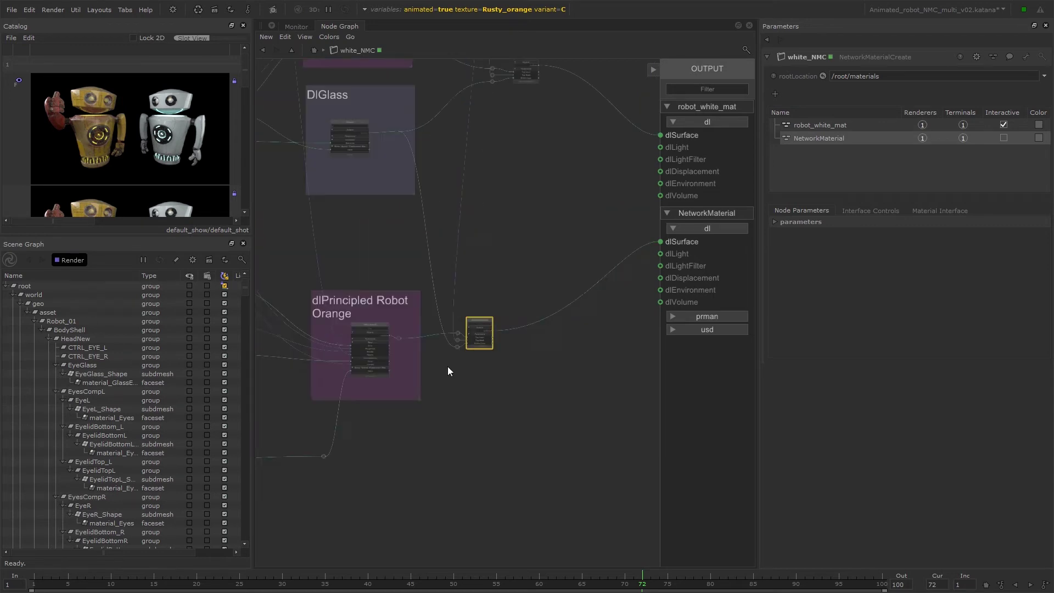
Move the Emissive2Intensity10 node closer to the dlPrincipled Robot Orange backdrop.
middle_click_drag(428, 364, 584, 237)
scroll(363, 231, "up", 3)
left_click_drag(362, 232, 423, 248)
Insert a Dot on the wire running from the shared Emissive texture to Emissive2Intensity10.
scroll(394, 294, "down", 3)
middle_click_drag(345, 168, 448, 265)
left_click_drag(374, 167, 385, 165)
left_click(394, 258)
scroll(374, 256, "up", 3)
middle_click_drag(374, 256, 460, 318)
left_click(519, 324)
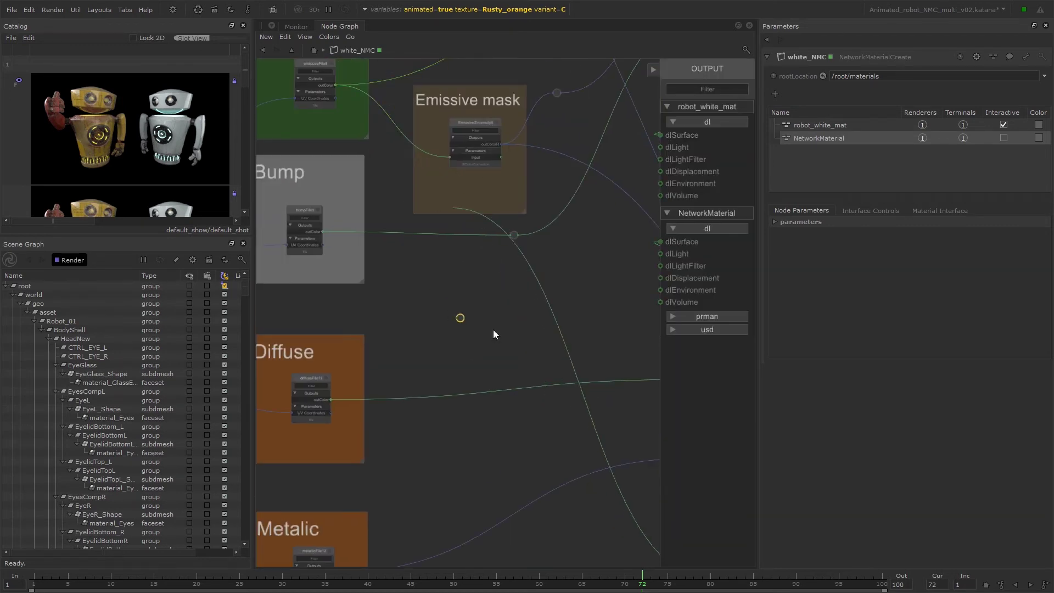
left_click(459, 318)
left_click(366, 77)
Move the dots on the orange Diffuse and Metalic wires closer together, above Emissive2Intensity10.
scroll(460, 320, "down", 3)
middle_click_drag(622, 400, 521, 374)
mouse_move(491, 358)
left_mouse_down()
mouse_move(487, 375)
mouse_move(484, 366)
left_mouse_up()
left_click_drag(490, 318, 482, 345)
middle_click_drag(638, 292, 518, 329)
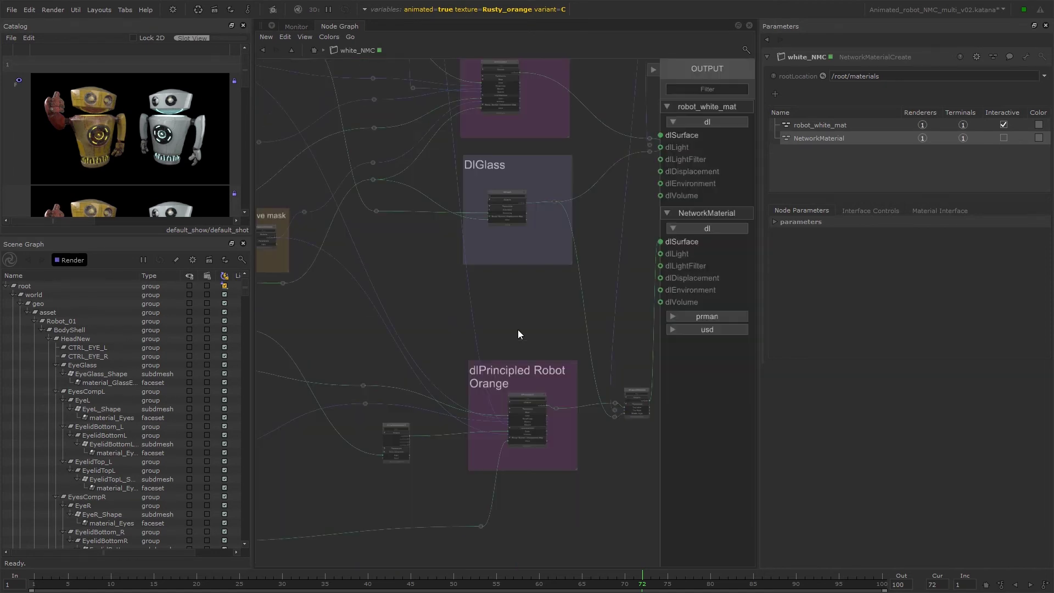
Add a Dot on the Transmission mask wire beside the orange dlPrincipled node and frame the whole network.
scroll(498, 407, "up", 3)
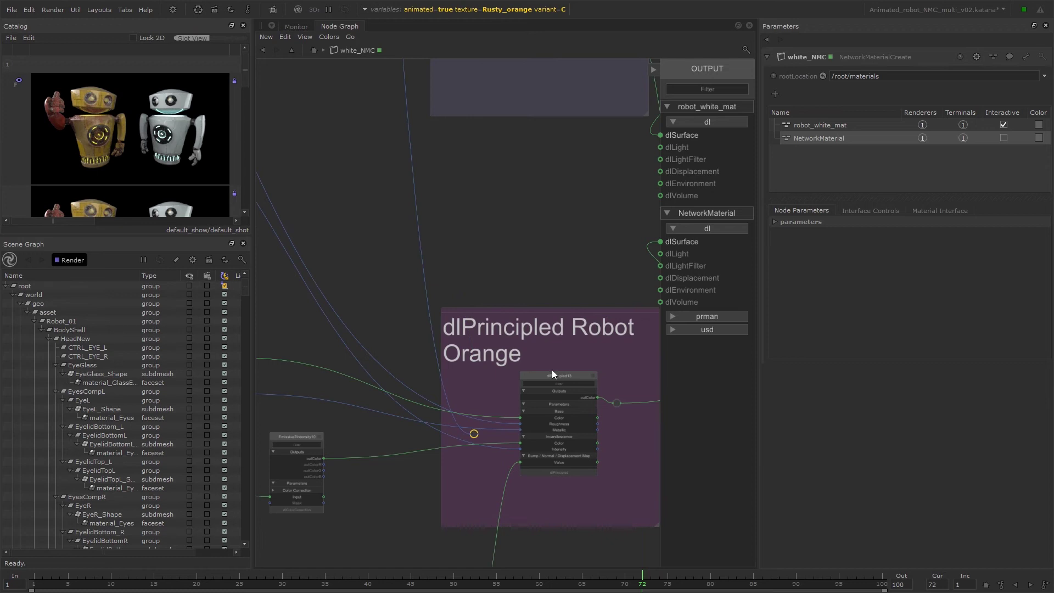
scroll(480, 469, "up", 3)
key("a")
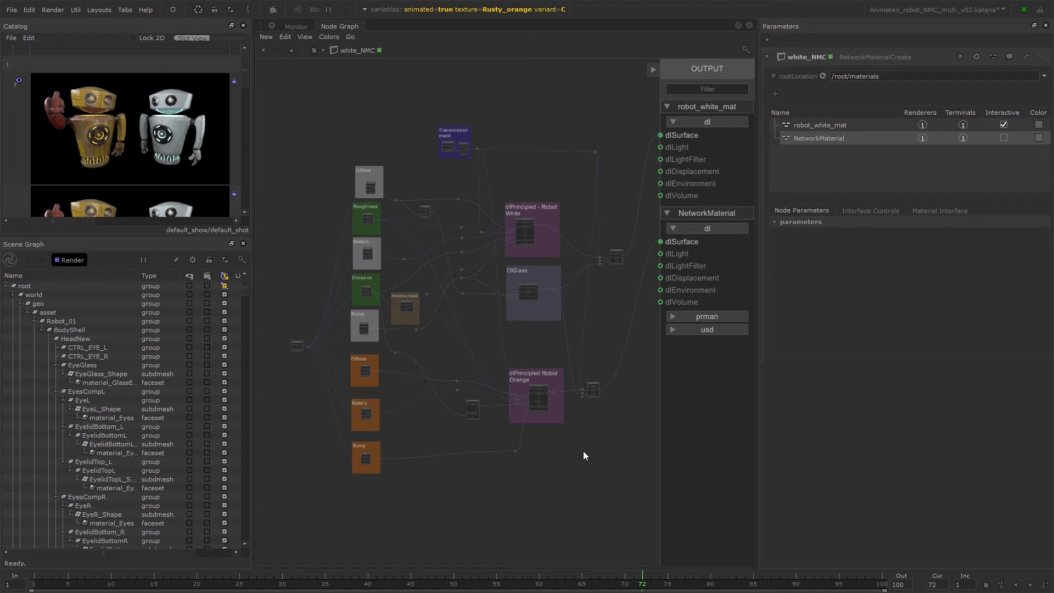
Leave the material network, delete the orange_NMC and Merge5 nodes, and reposition white_NMC above Merge.
left_click(313, 51)
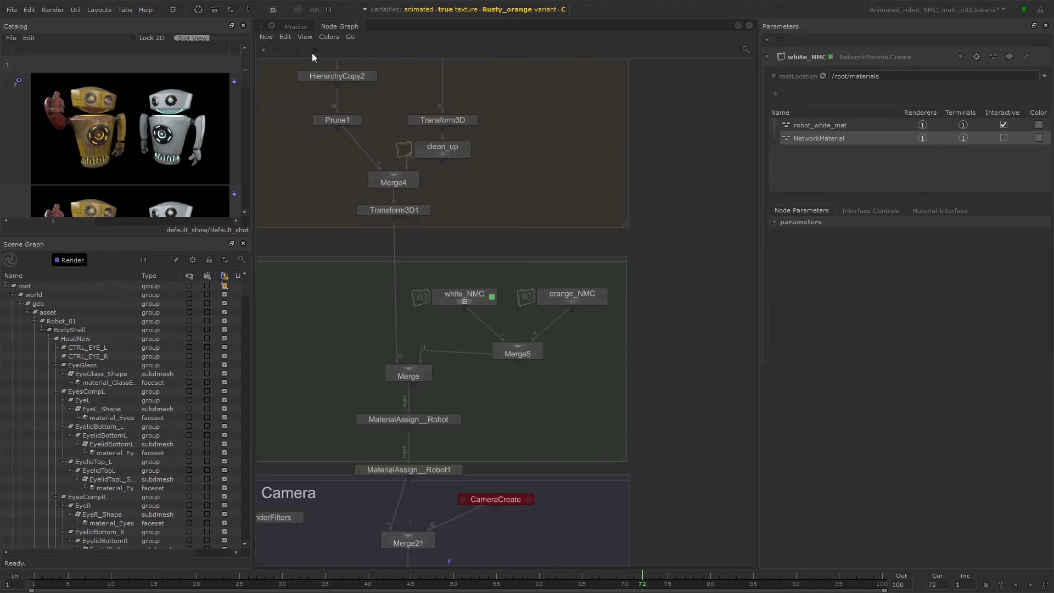
left_click(589, 295)
key("Delete")
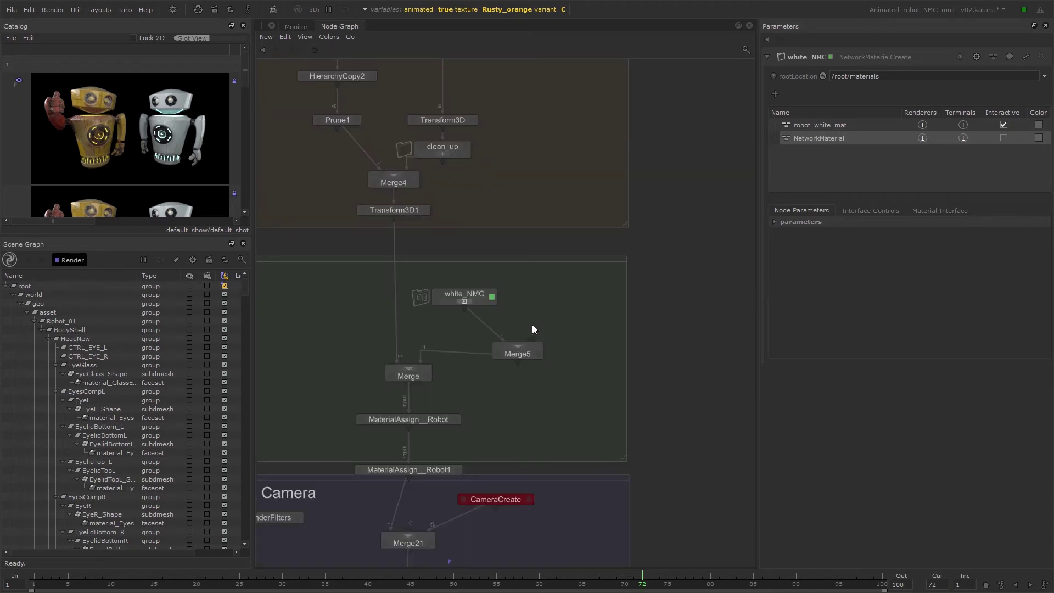
left_click(519, 353)
key("Delete")
left_click(483, 297)
left_click_drag(483, 297, 553, 311)
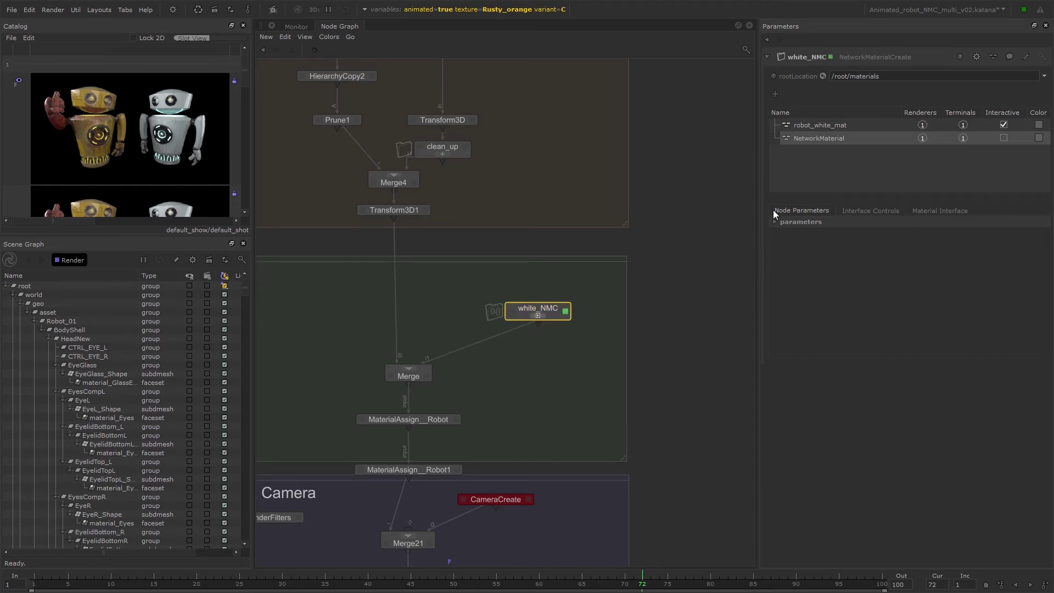
Rename the second NetworkMaterial to robot_orange_mat and the white_NMC node to robot_NMC.
type("robot_orange_mat")
key("Return")
double_click(553, 310)
type("ro")
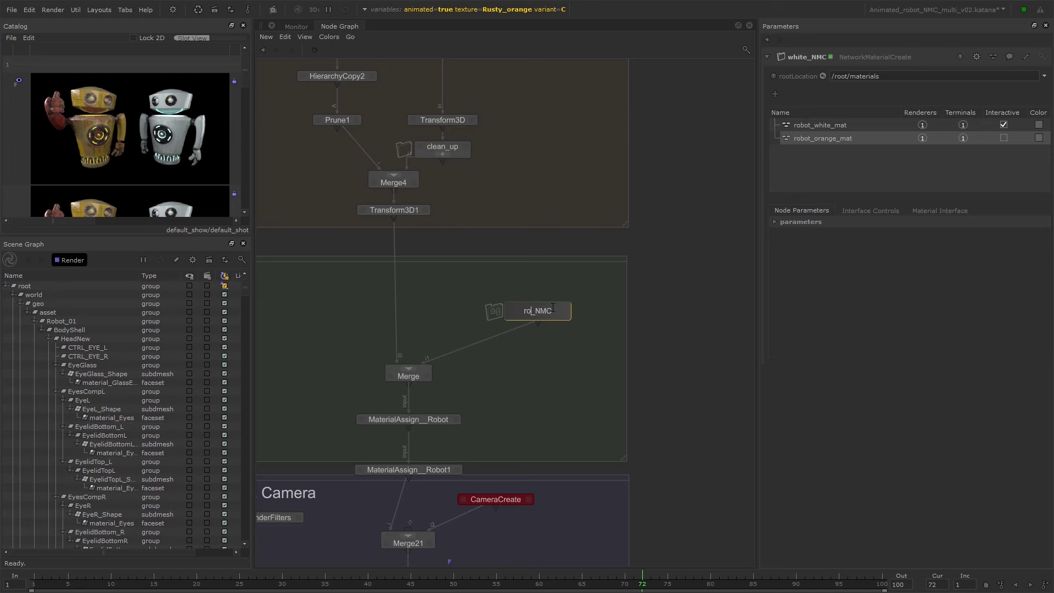
type("bot")
key("Return")
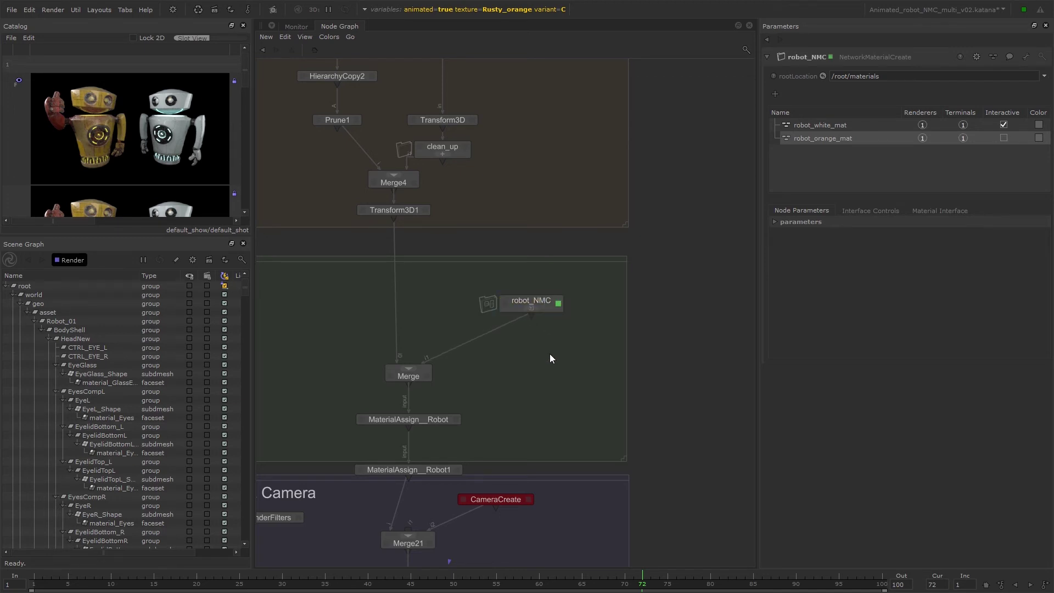
Start a preview render of the view node.
left_click(53, 9)
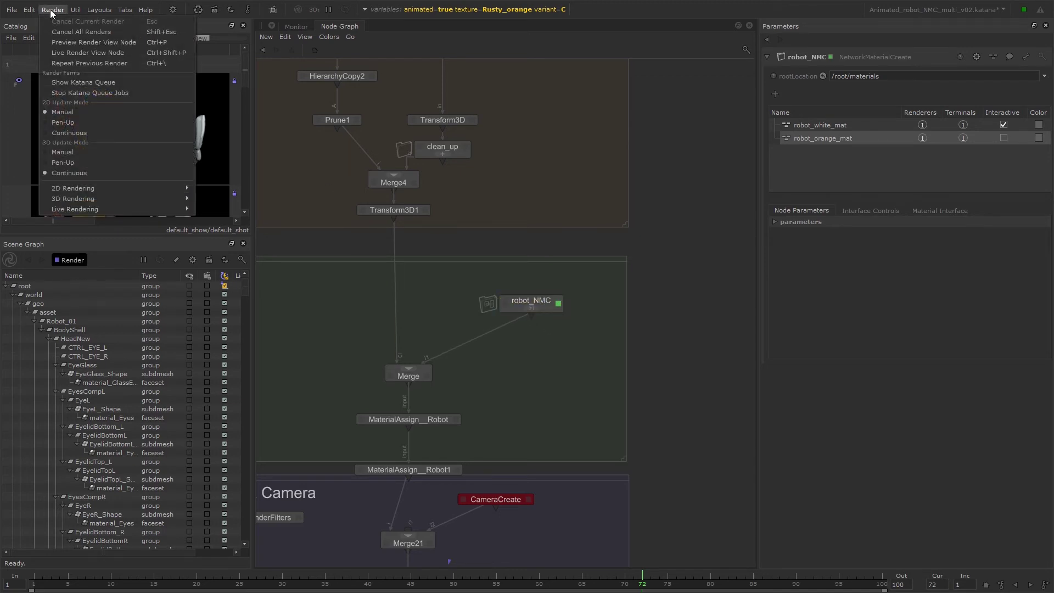
left_click(88, 43)
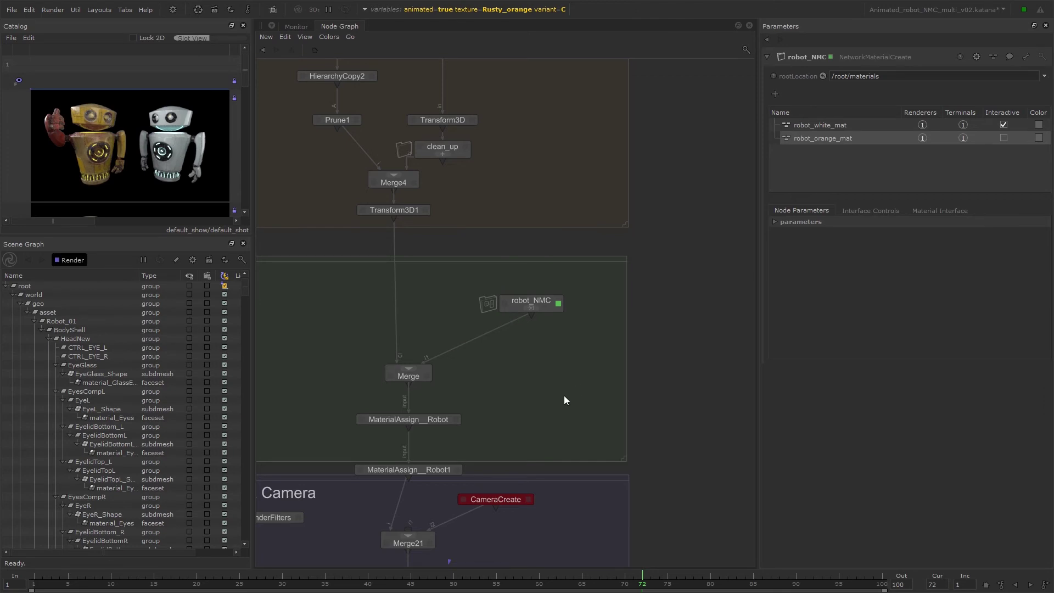
middle_click_drag(564, 396, 616, 365)
key("p")
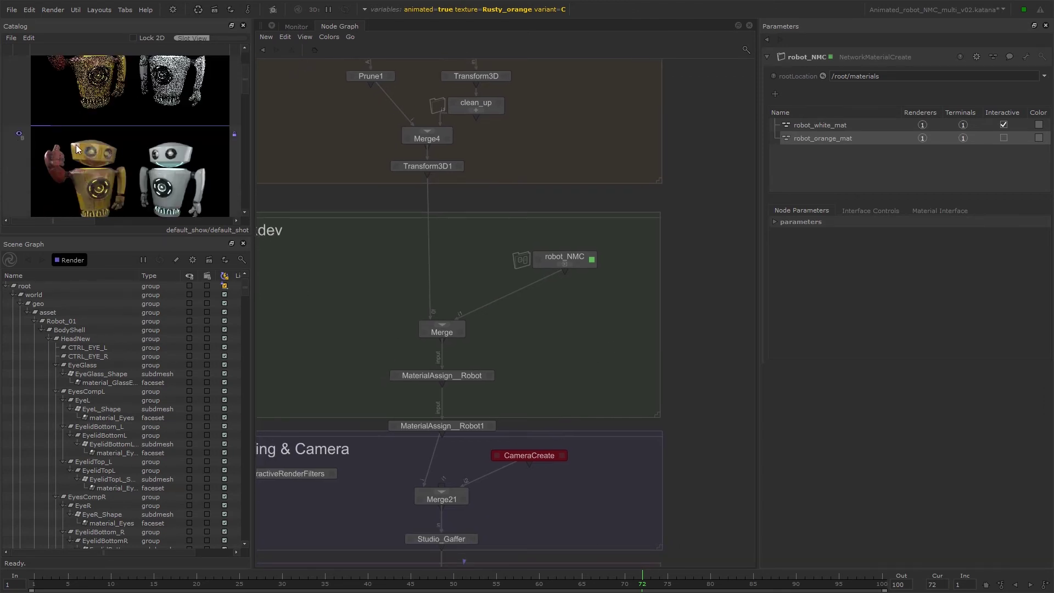
Compare the new render with the previous one in the Monitor using Horizontal Split at 2:1 zoom.
left_click(307, 26)
left_click(587, 39)
left_click(601, 67)
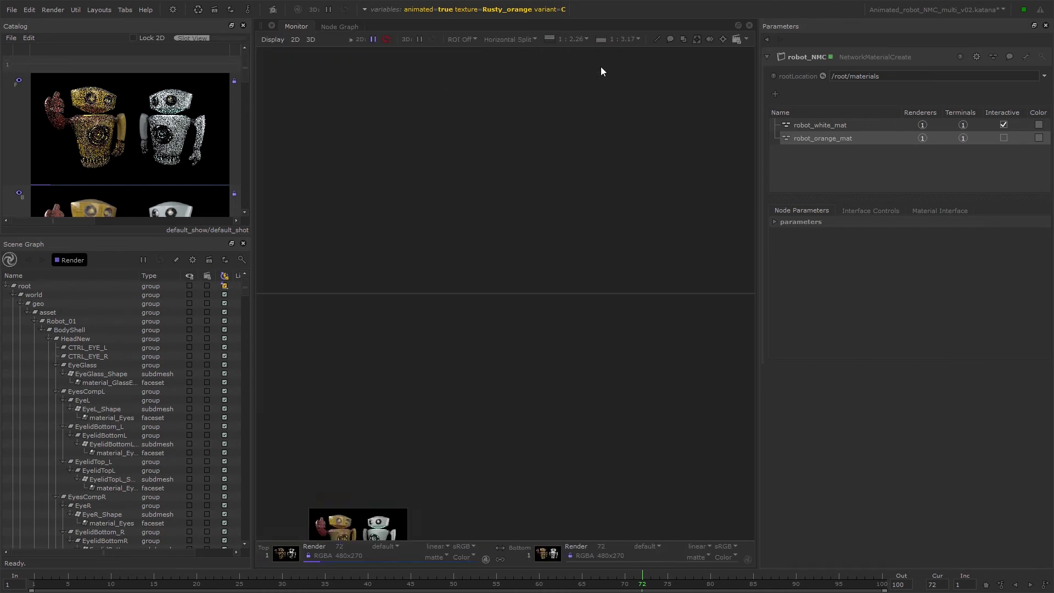
left_click(519, 39)
left_click(529, 88)
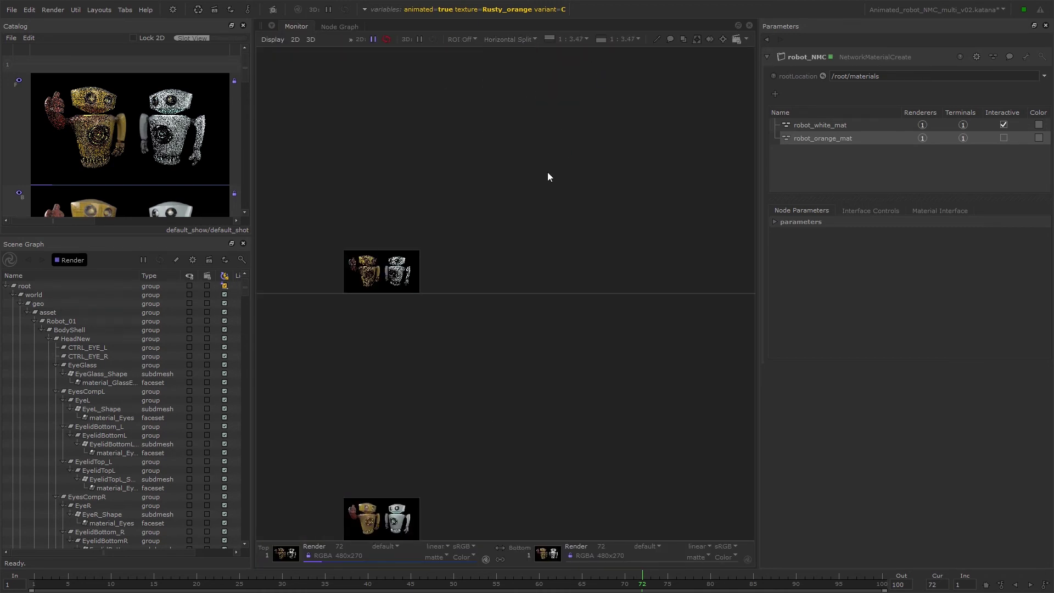
scroll(734, 210, "up", 1)
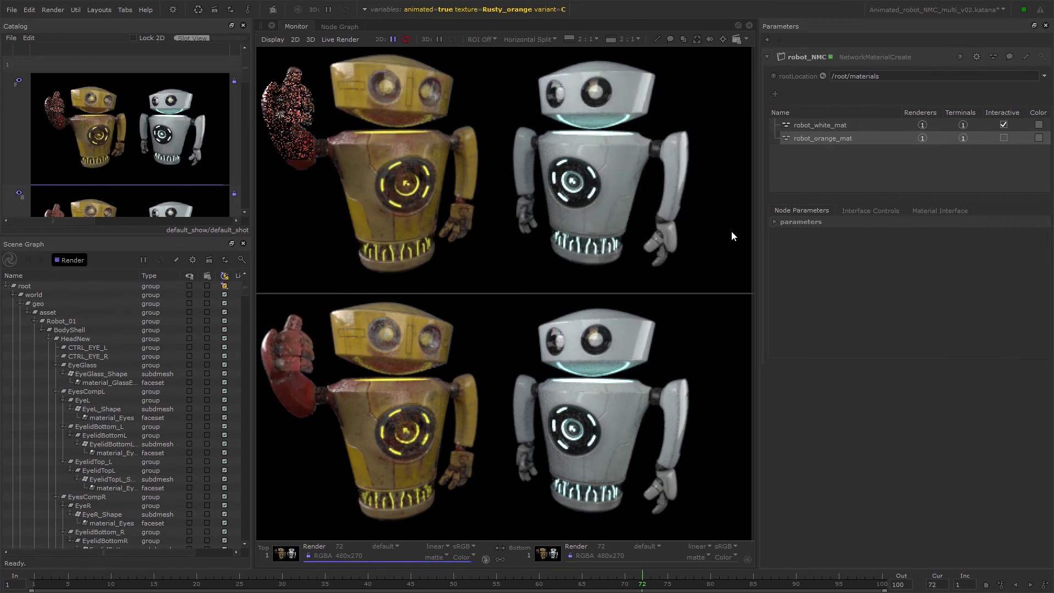
Open the dlGlass5 shading node inside robot_NMC and expand its Reflection parameters.
left_click(353, 28)
middle_click_drag(655, 288, 668, 302)
left_click(578, 278)
scroll(537, 283, "up", 5)
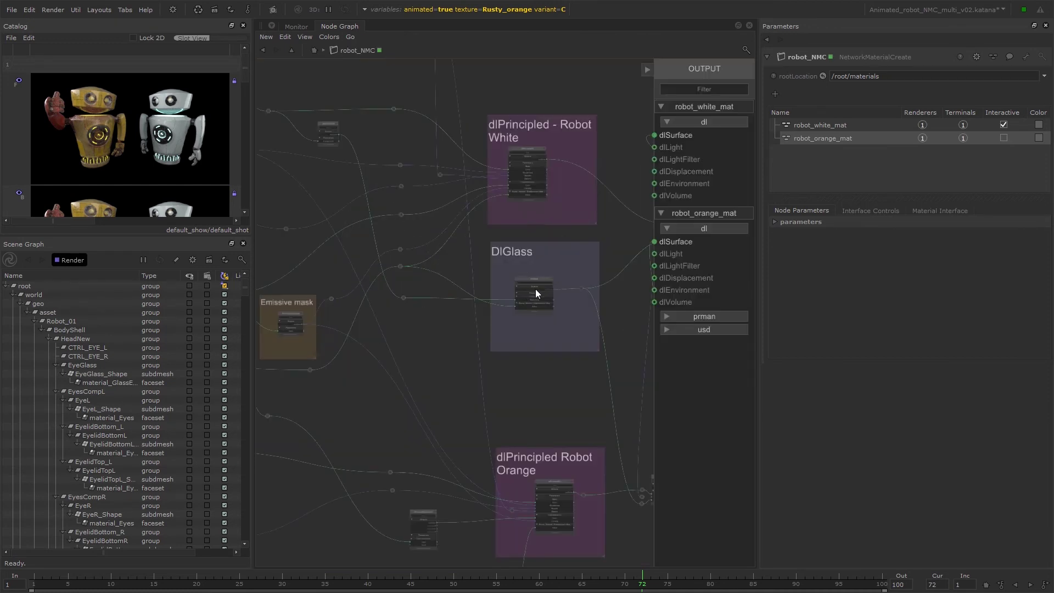
left_click(601, 252)
left_click(801, 122)
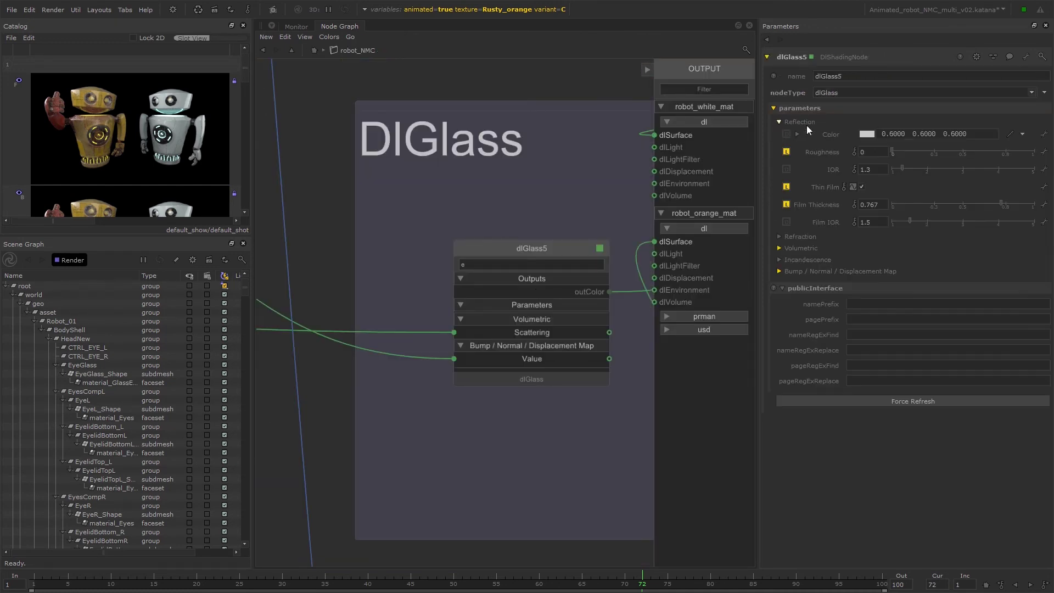
Start a live render, show it in the Monitor, and raise the glass node's Film IOR to 5.
left_click(53, 10)
left_click(88, 41)
left_click(286, 27)
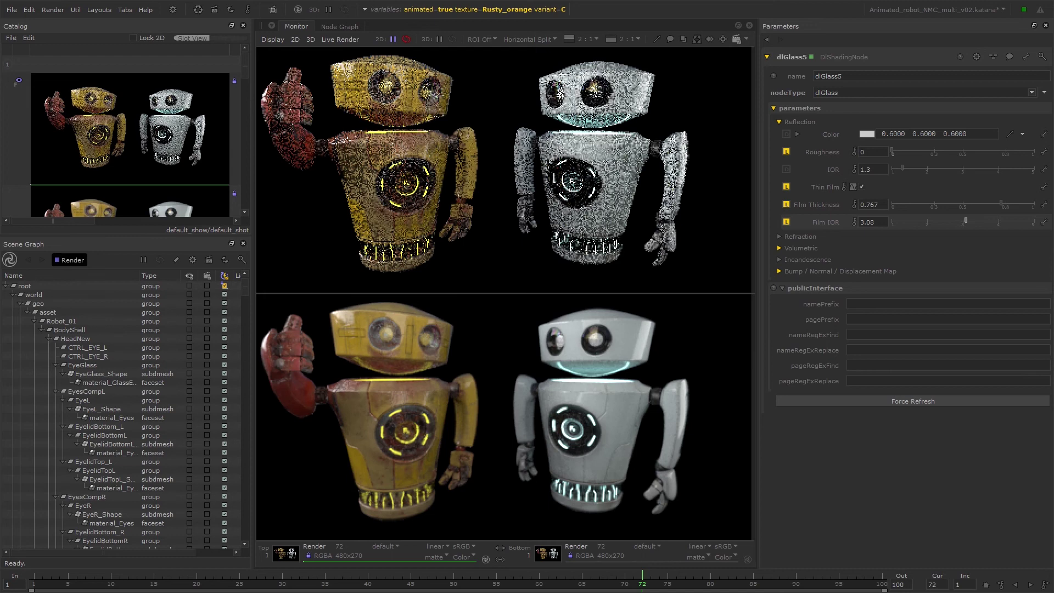
left_click_drag(966, 220, 1035, 221)
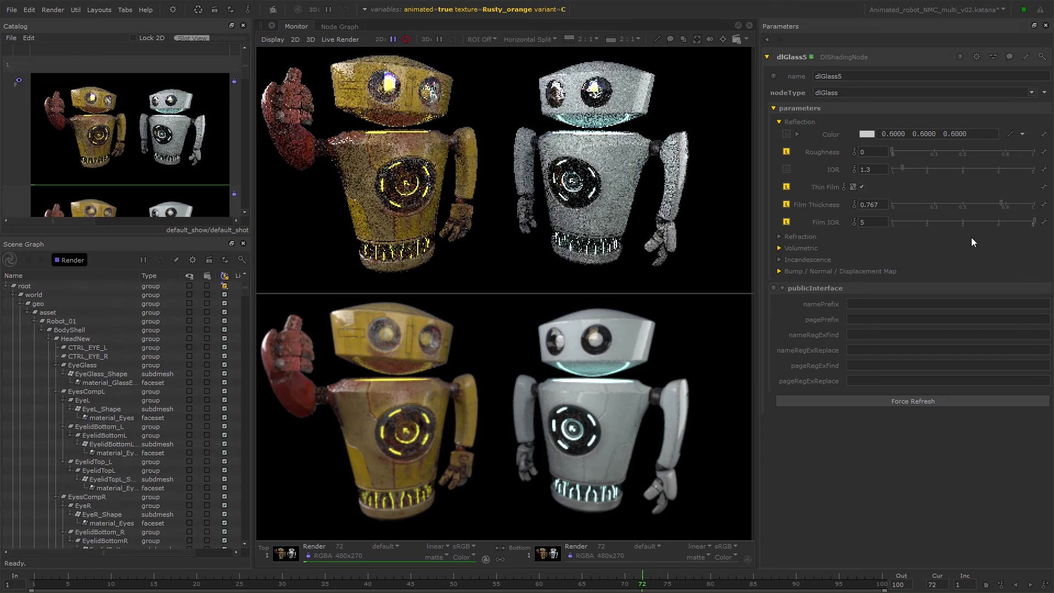
Compare the updated render with the previous one using Swipe Line, sweeping the line across both robots' eyes.
left_click(555, 39)
left_click(563, 104)
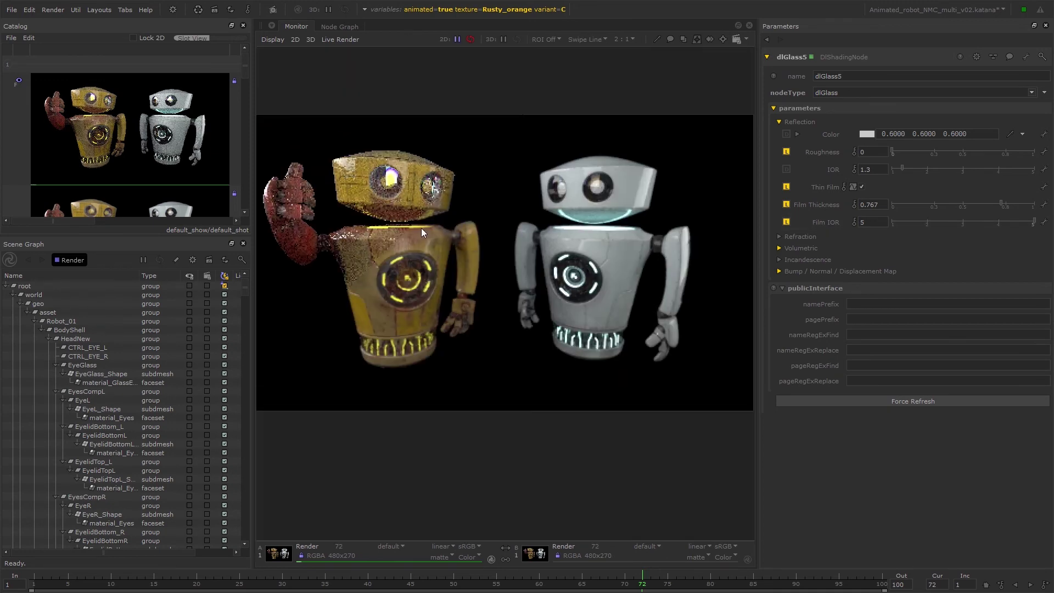
scroll(421, 229, "down", 1)
scroll(437, 231, "up", 1)
left_click_drag(367, 257, 592, 196)
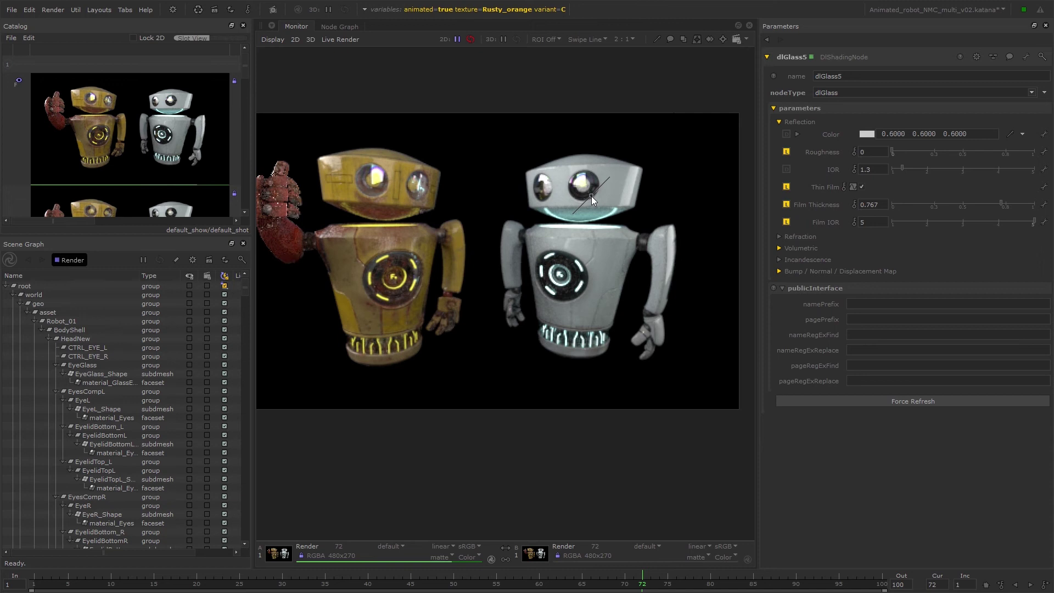
left_click_drag(591, 196, 535, 279)
Add a namespace named robot_mat to robot_NMC and move robot_white_mat and robot_orange_mat into it.
left_click(339, 27)
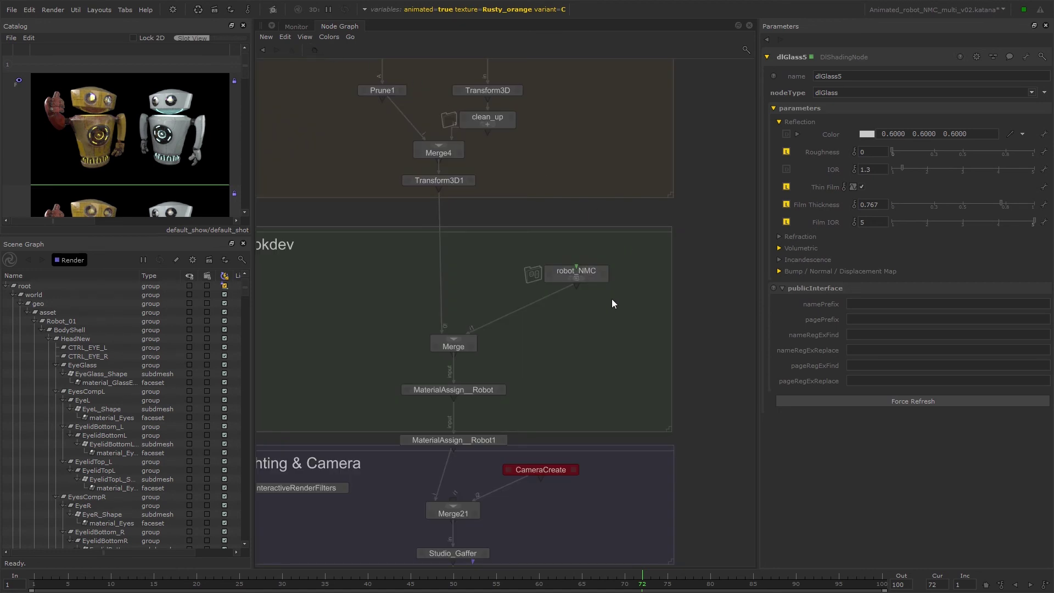
left_click(602, 275)
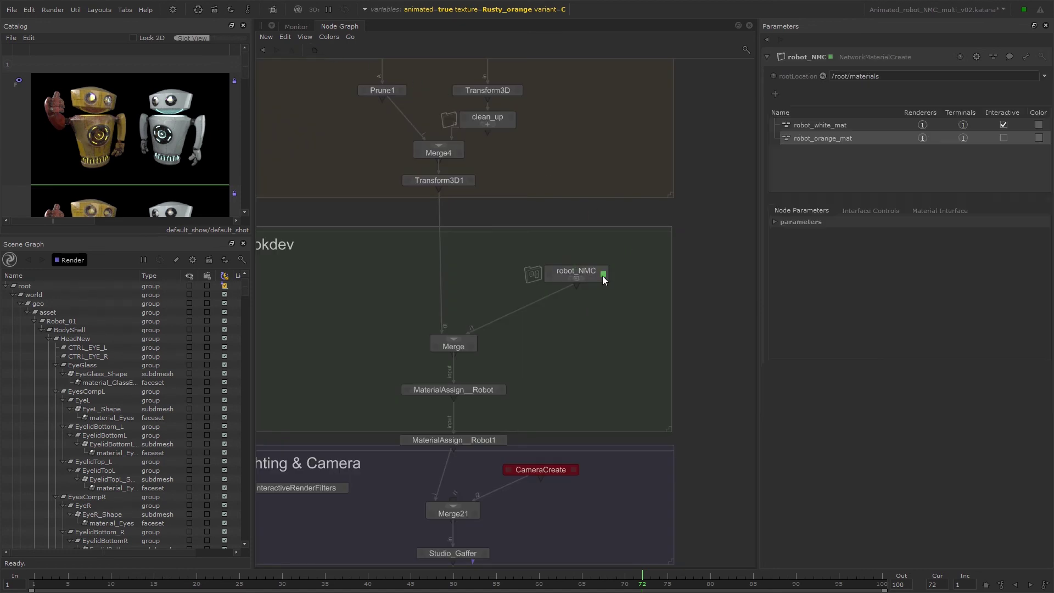
left_click(776, 95)
left_click(806, 117)
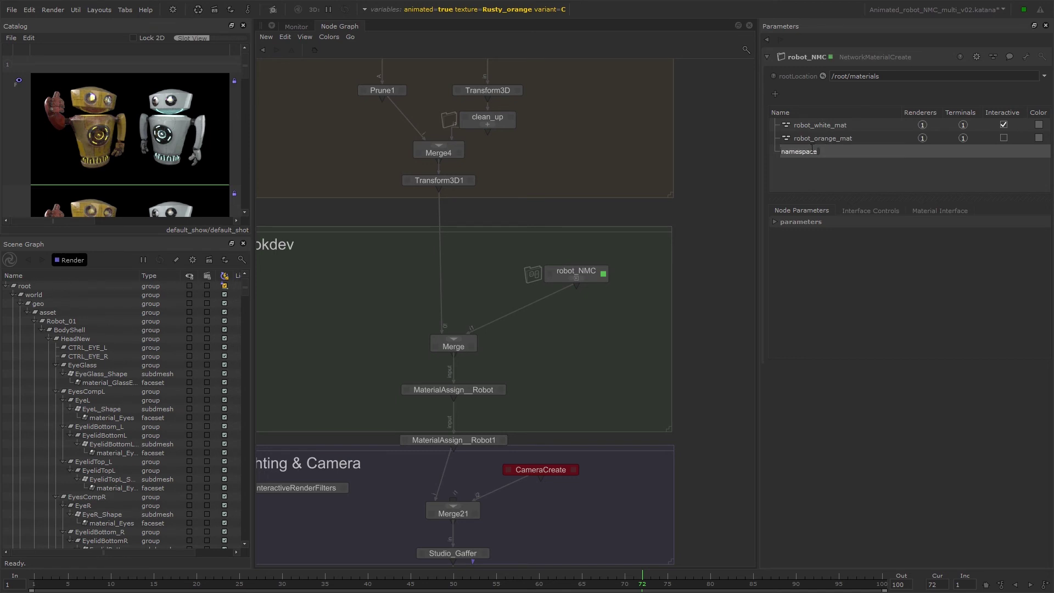
type("robot_mat")
left_click(840, 130)
left_click(835, 138, "shift")
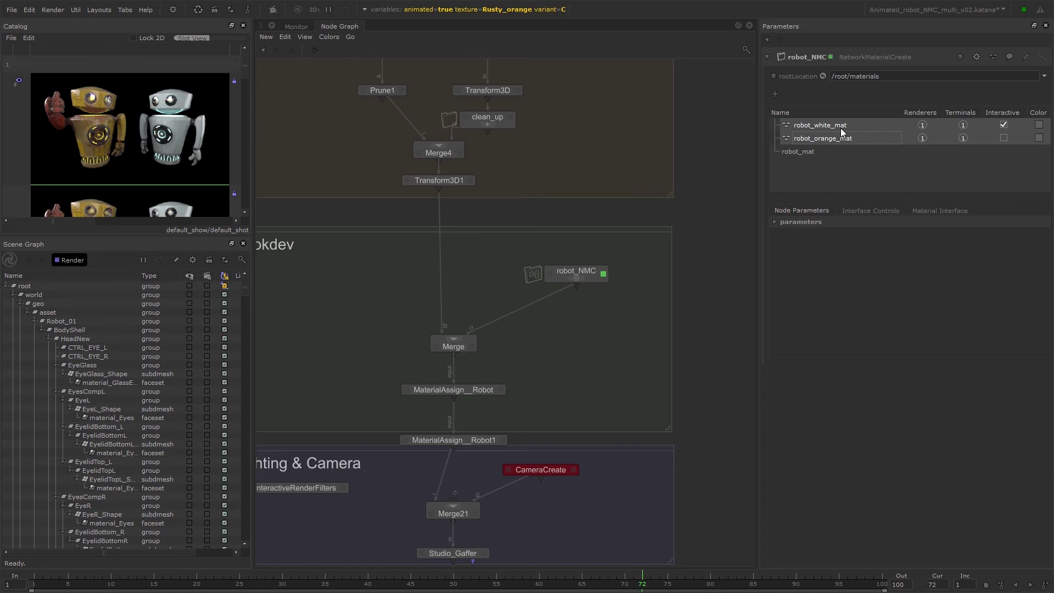
left_click_drag(842, 132, 822, 154)
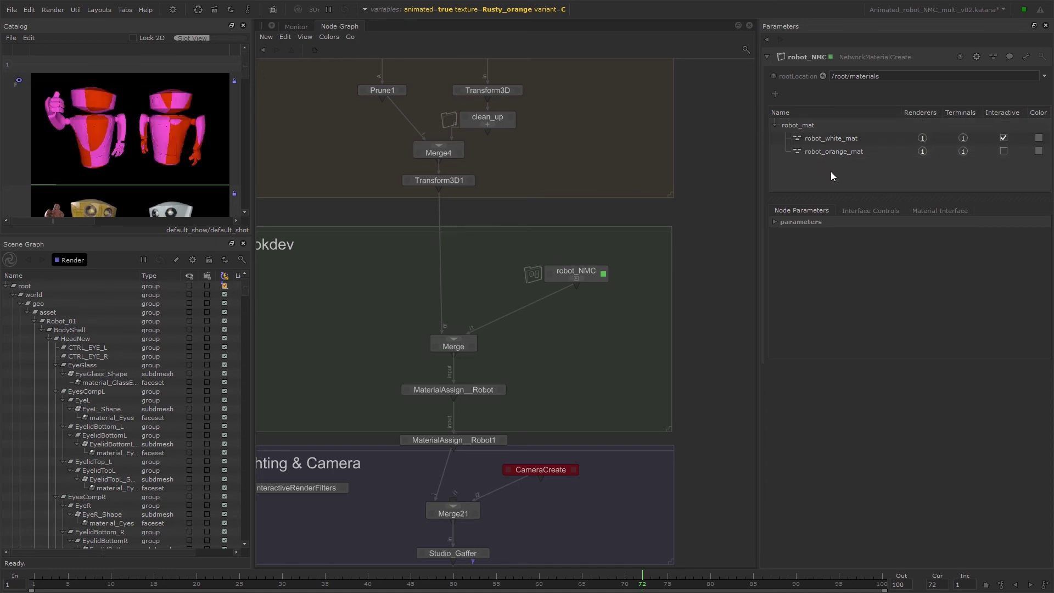
Expand robot_mat in the Scene Graph and reassign MaterialAssign__Robot to the robot_white_mat inside that group.
left_click_drag(249, 291, 251, 543)
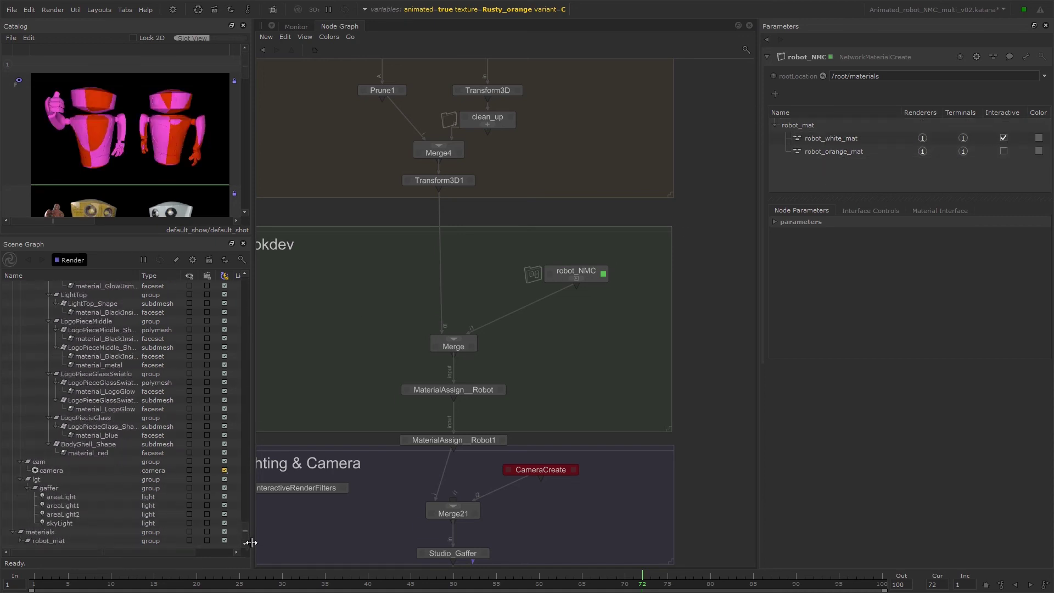
double_click(65, 542)
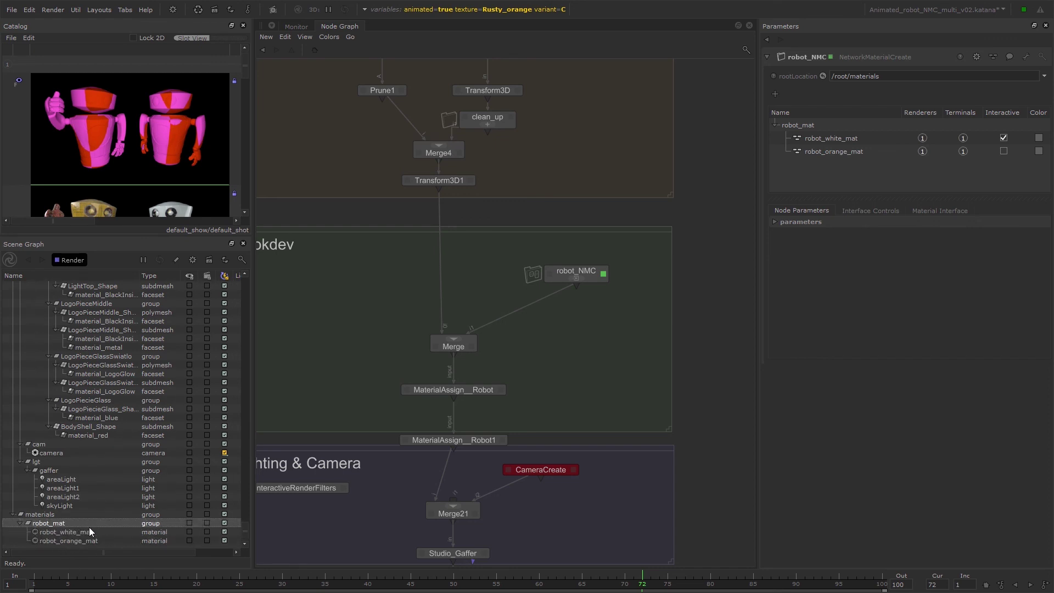
left_click(500, 390)
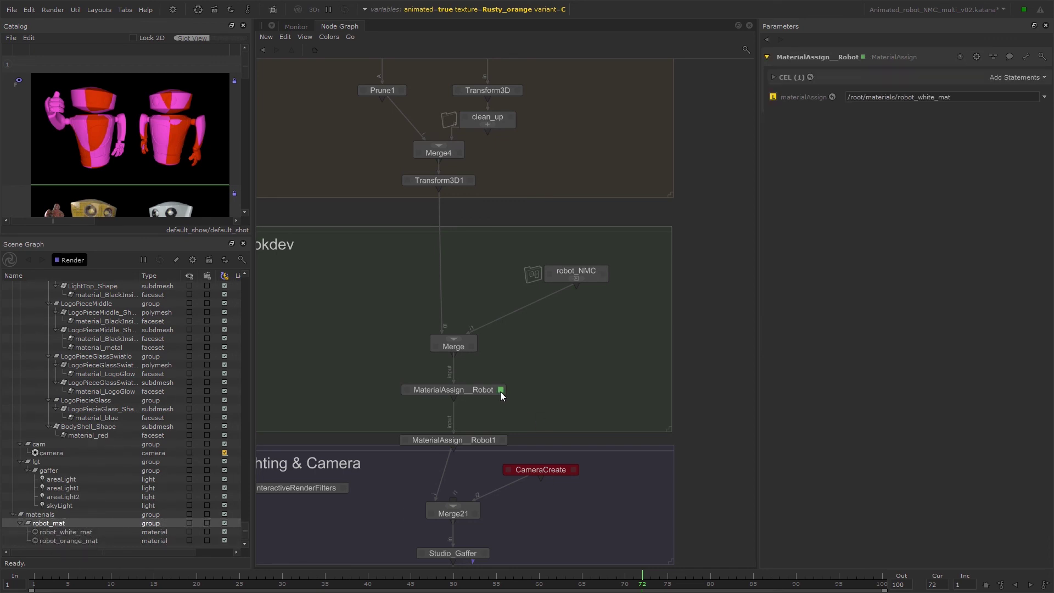
left_click(794, 81)
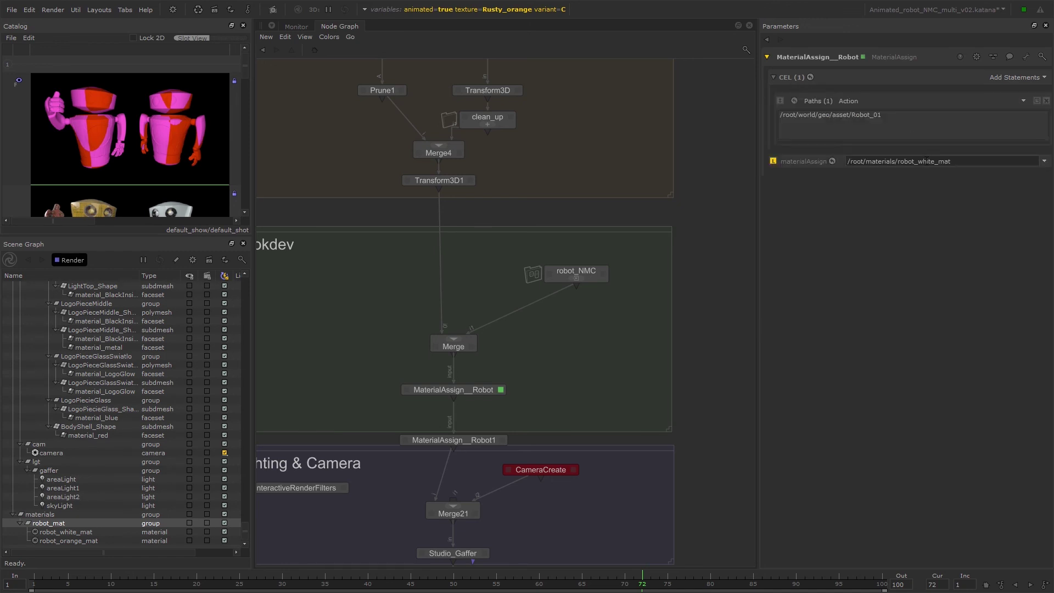
left_click(66, 532)
left_click_drag(66, 532, 942, 162)
Reassign MaterialAssign__Robot1 to /root/materials/robot_mat/robot_orange_mat.
left_click(502, 440)
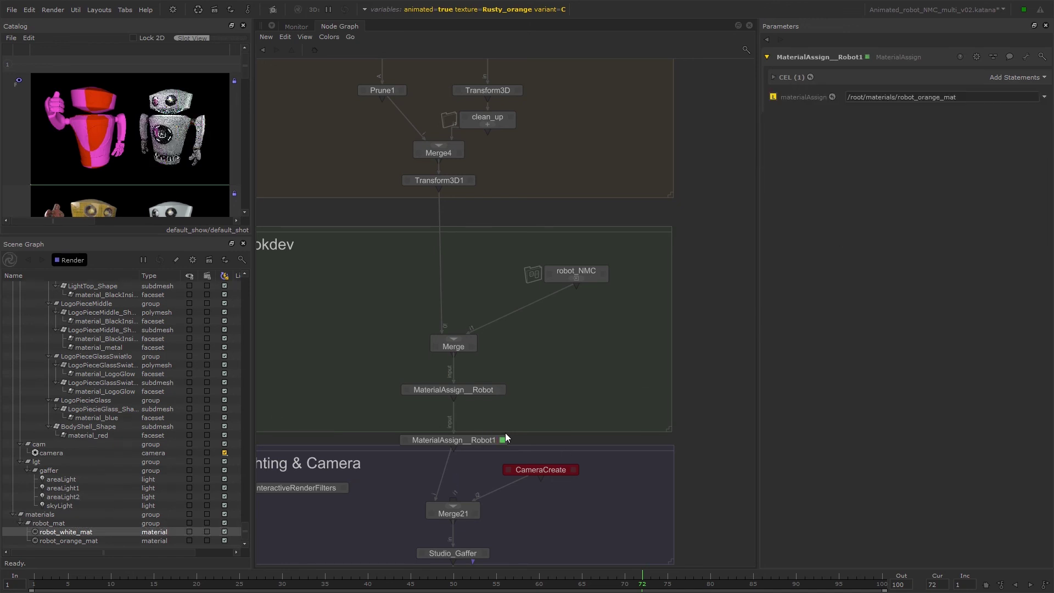
left_click(65, 541)
left_click_drag(66, 541, 950, 98)
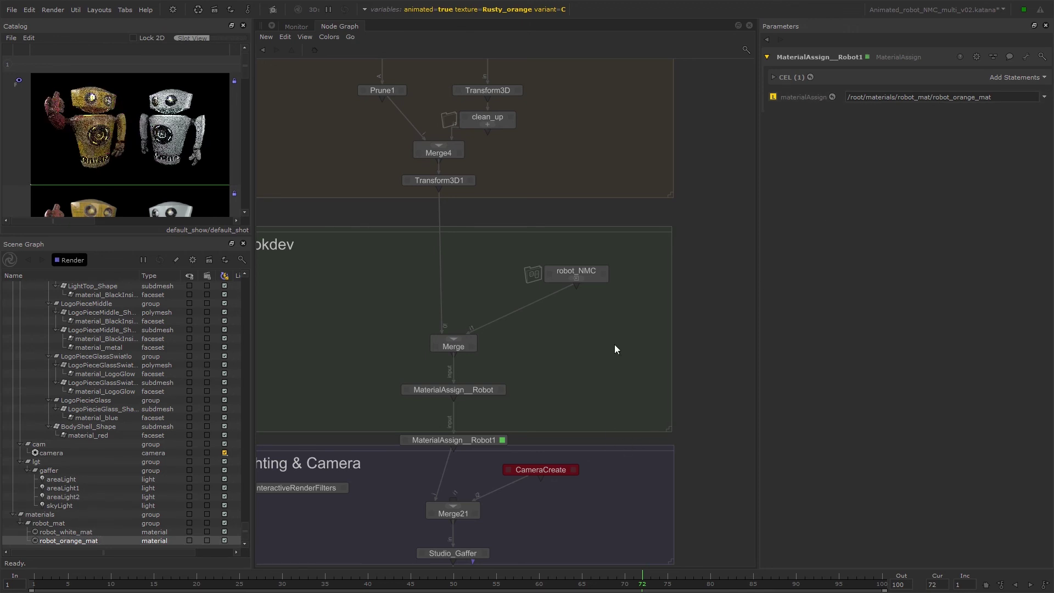
Give robot_white_mat in robot_NMC a custom light grey color sampled from the white robot's body in the Catalog render.
left_click(604, 273)
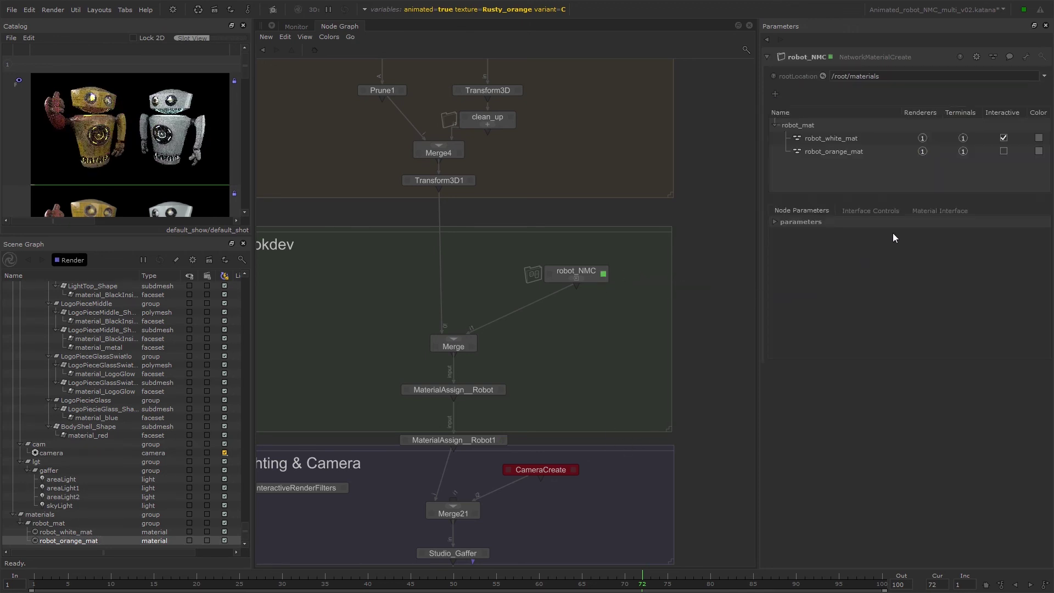
left_click(1039, 138)
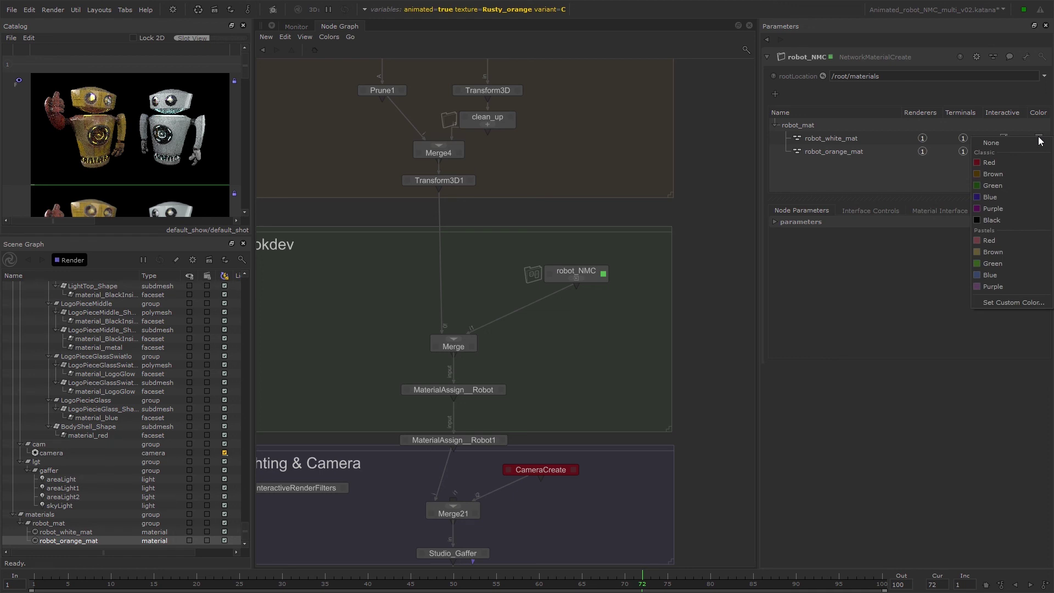
left_click(1021, 302)
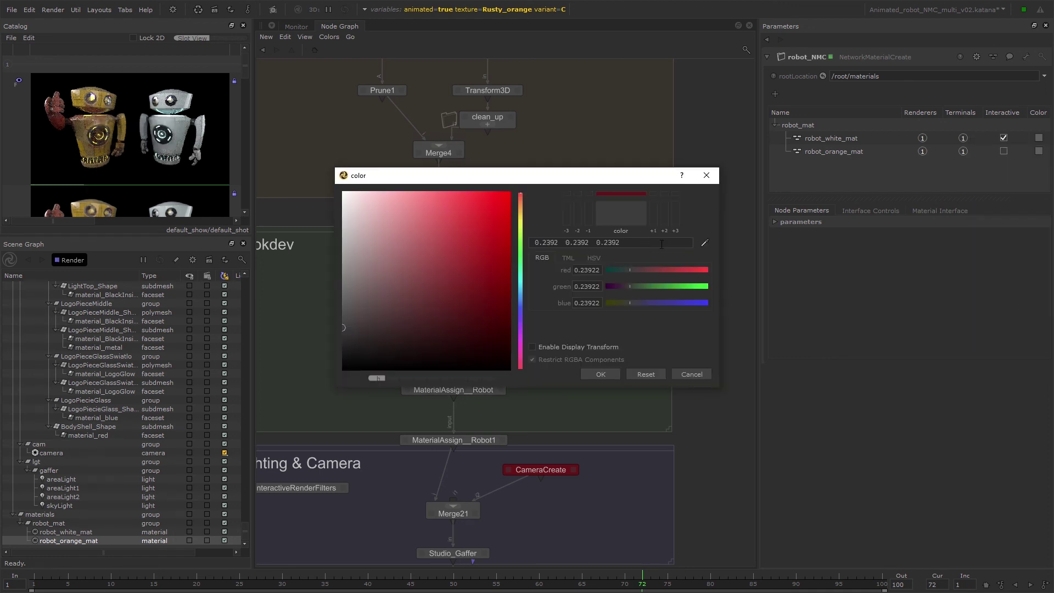
left_click(706, 242)
left_click(169, 119)
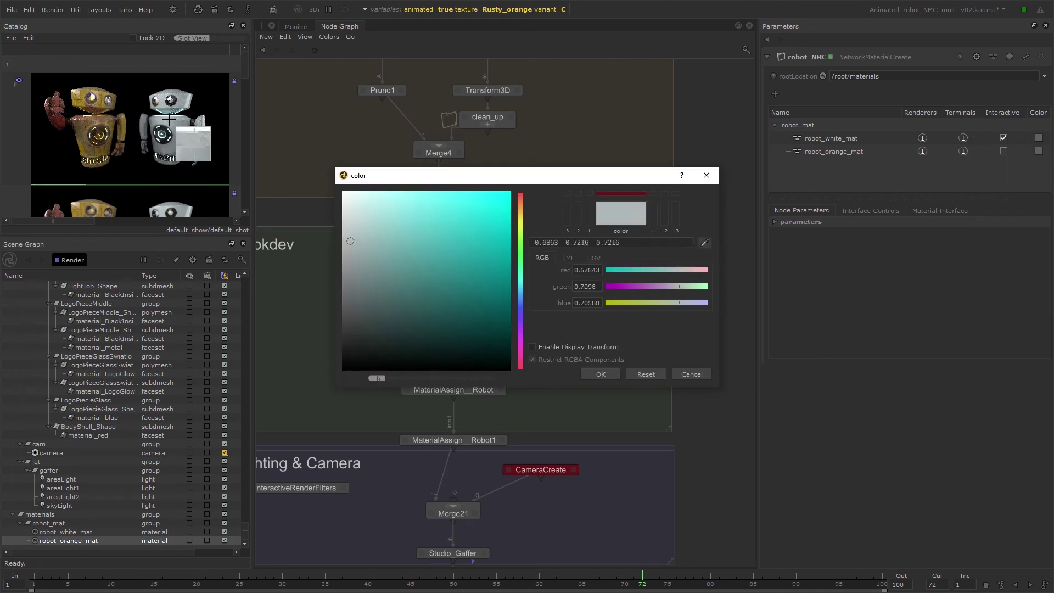
left_click(601, 374)
Give robot_orange_mat a custom color sampled from the orange robot's body in the Catalog render.
left_click(1039, 151)
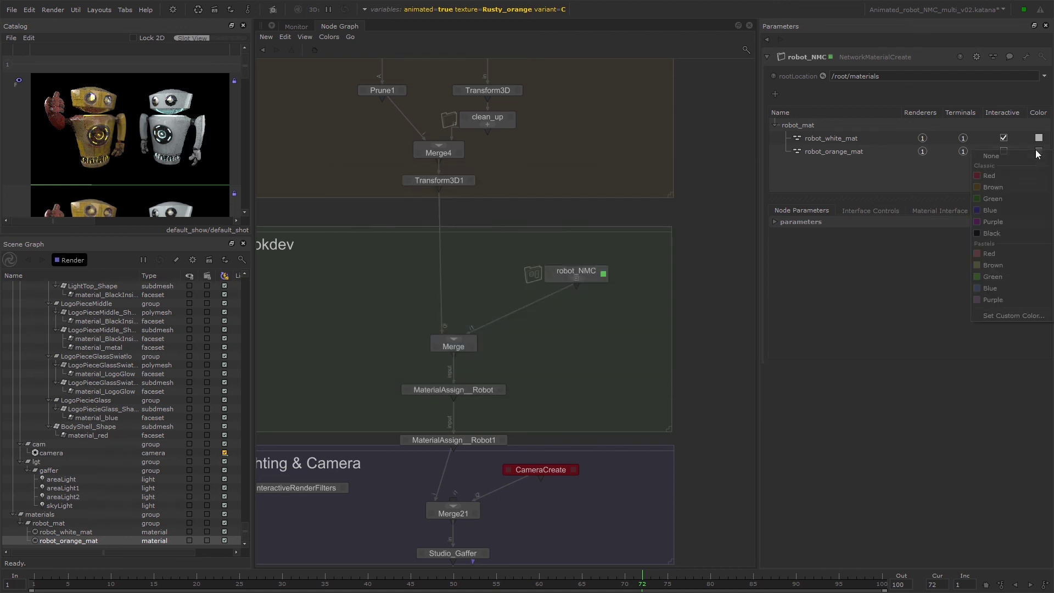
left_click(1013, 316)
left_click(705, 243)
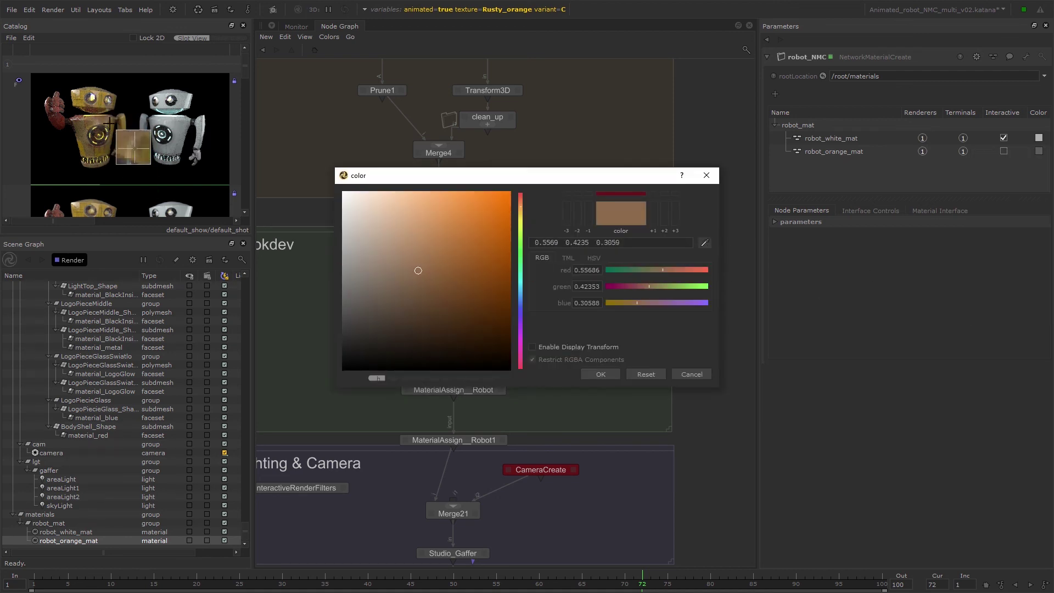
left_click(106, 164)
left_click(609, 374)
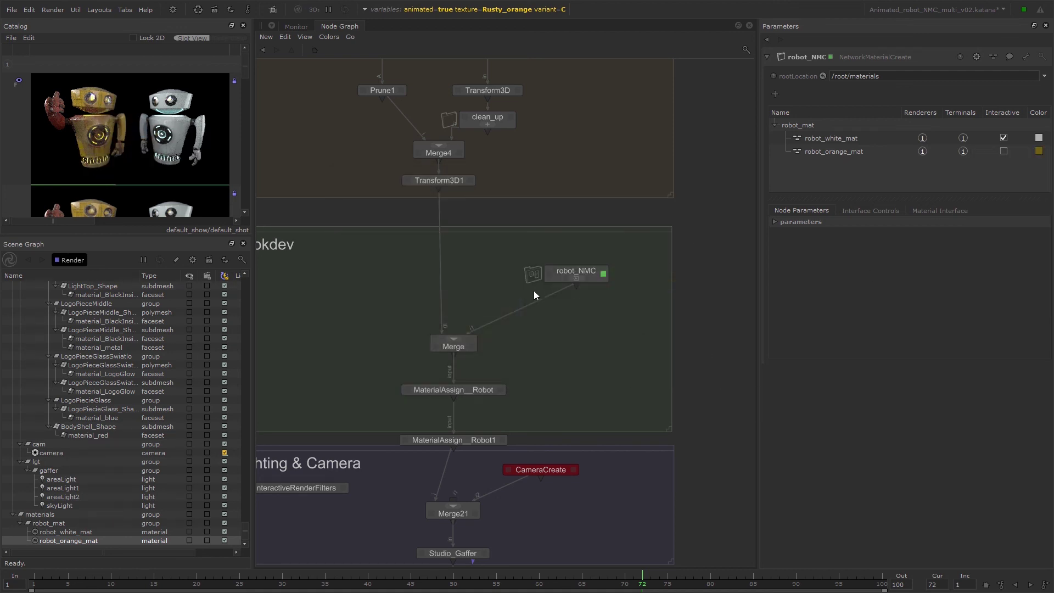
Enter the robot_NMC network and collapse the robot_orange_mat and robot_white_mat outputs.
left_click(575, 278)
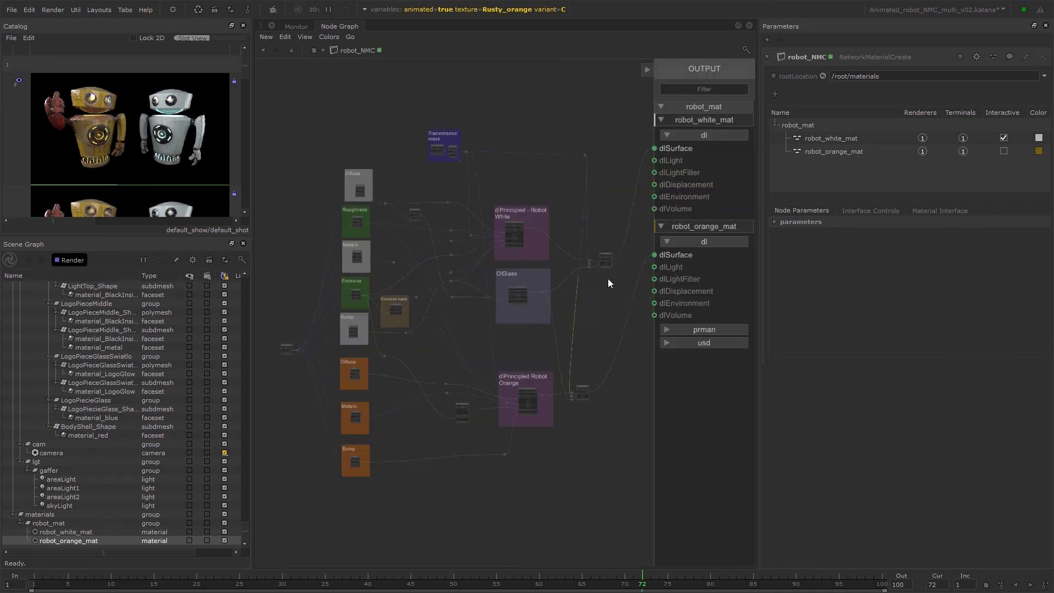
left_click(691, 226)
left_click(700, 121)
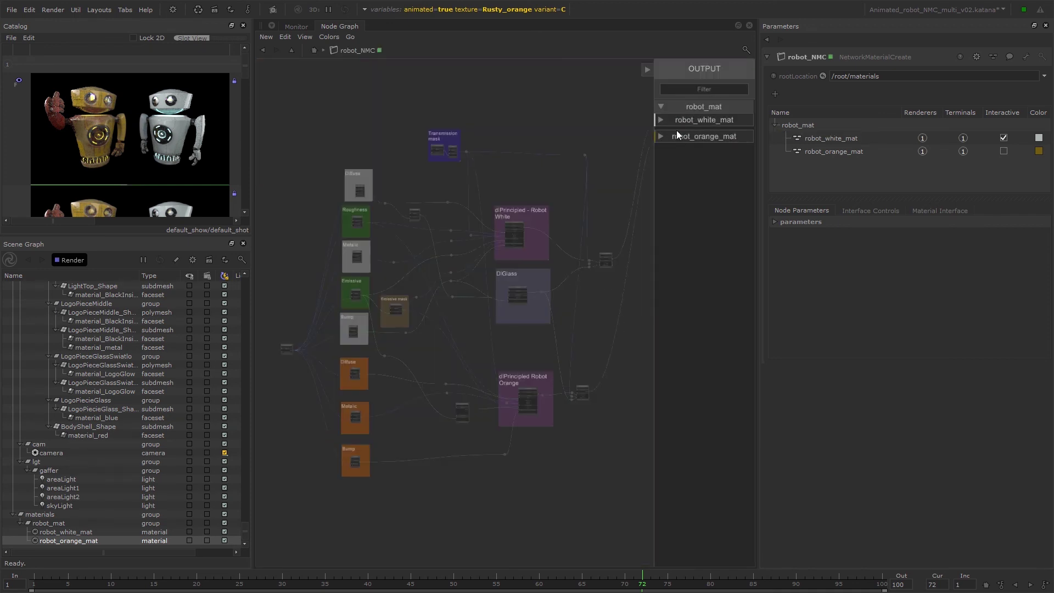
middle_click_drag(640, 293, 639, 251)
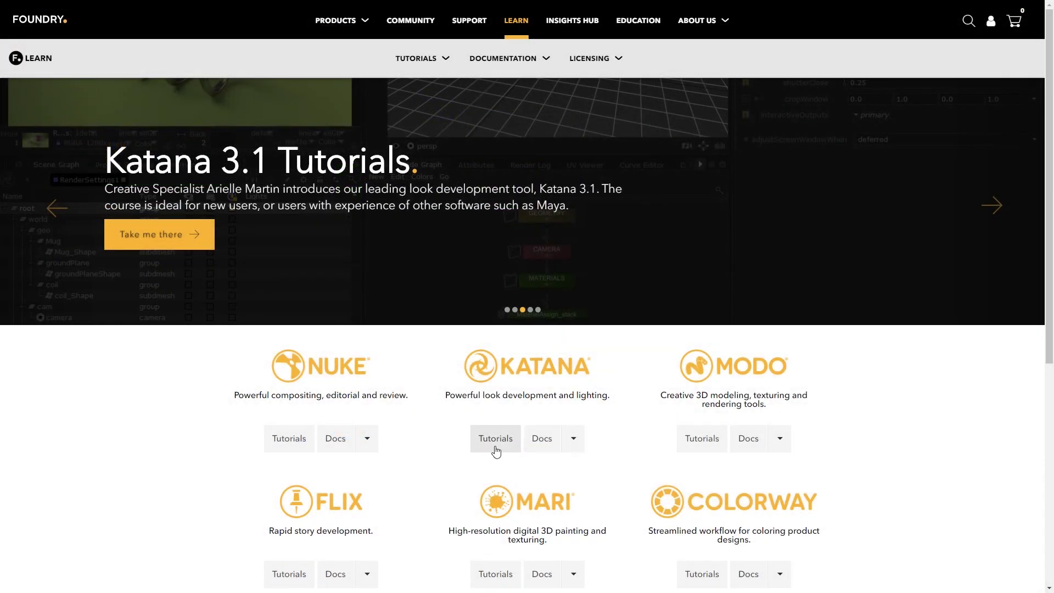
Switch to the Foundry Learn website, open the Katana tutorials, and browse the Getting Started and Look Development sections.
left_click(496, 449)
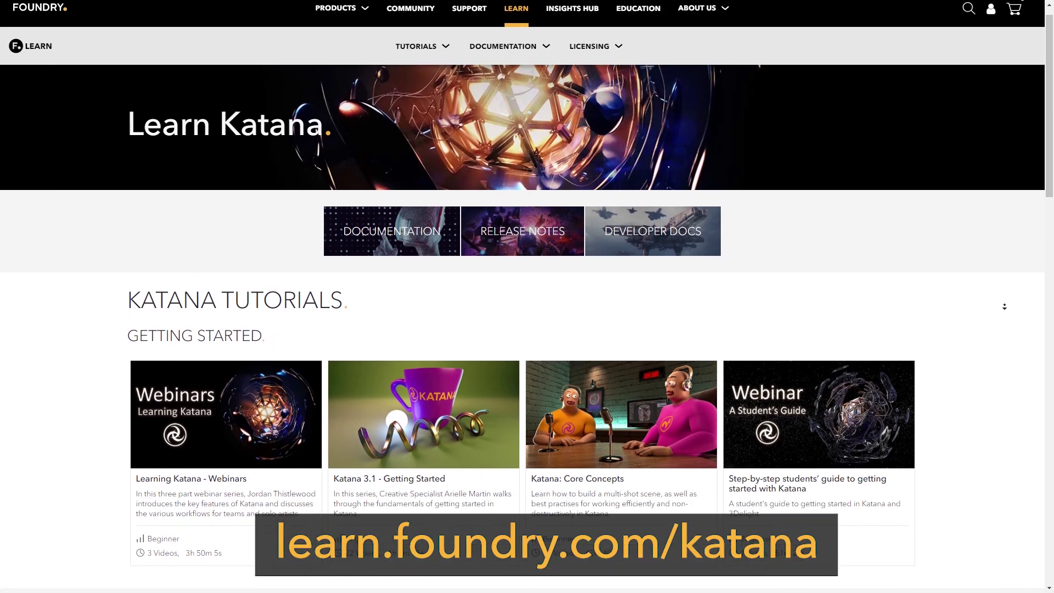
scroll(772, 131, "down", 3)
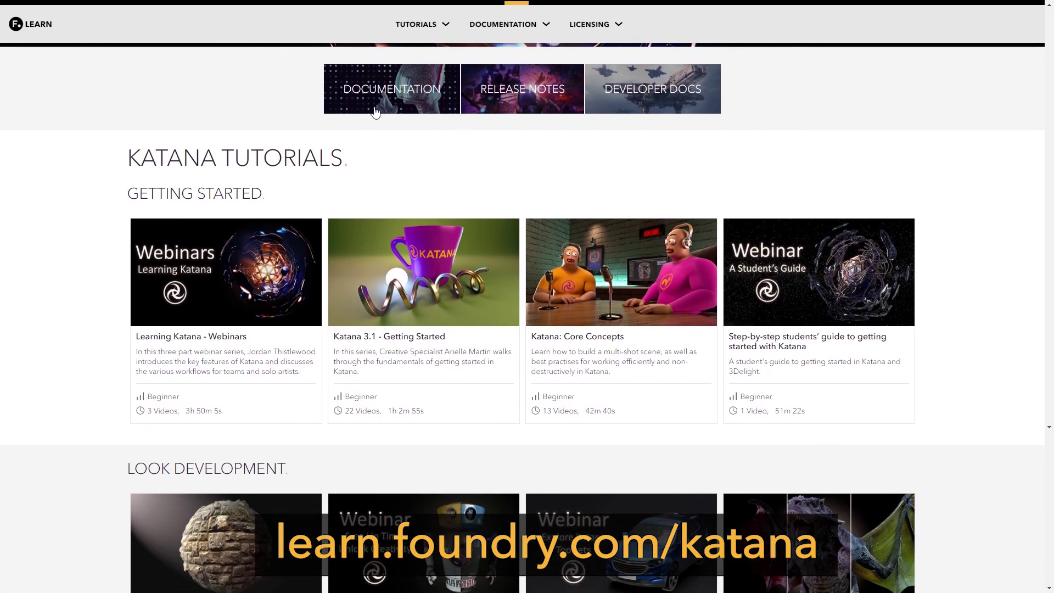